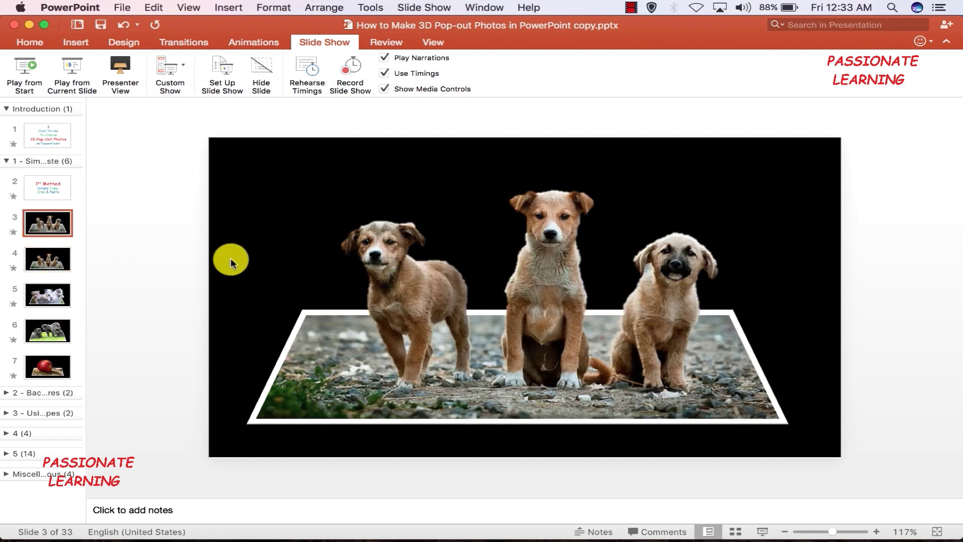
Browse the puppy pop-out examples on slides 5 and 6, ending on slide 7's apple photo.
{"action": "left_click", "coordinate": [35, 295]}
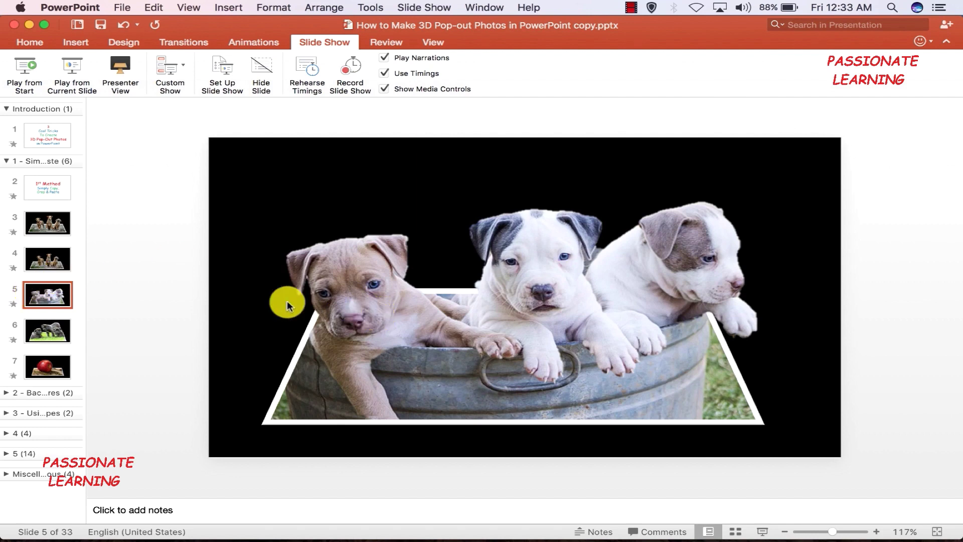
{"action": "left_click", "coordinate": [48, 330]}
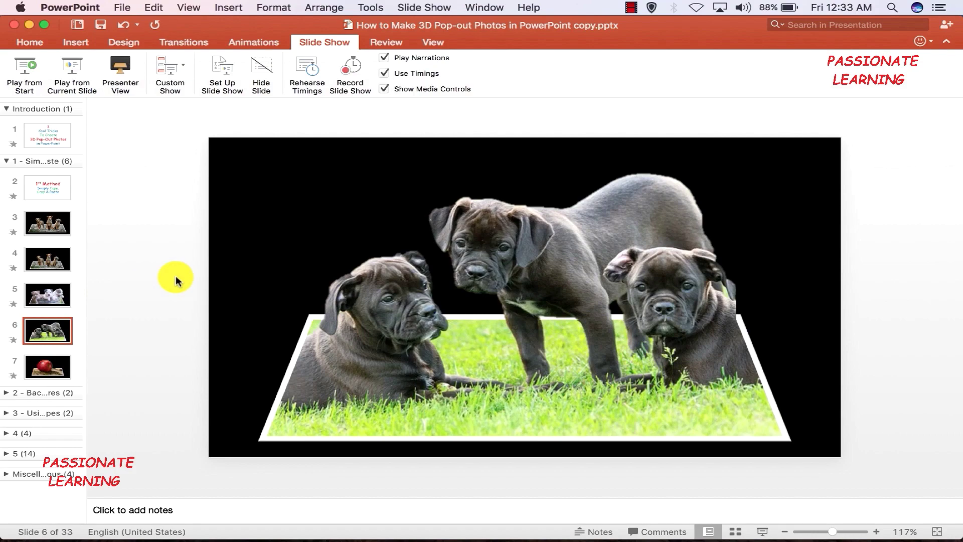
{"action": "key", "text": "Down"}
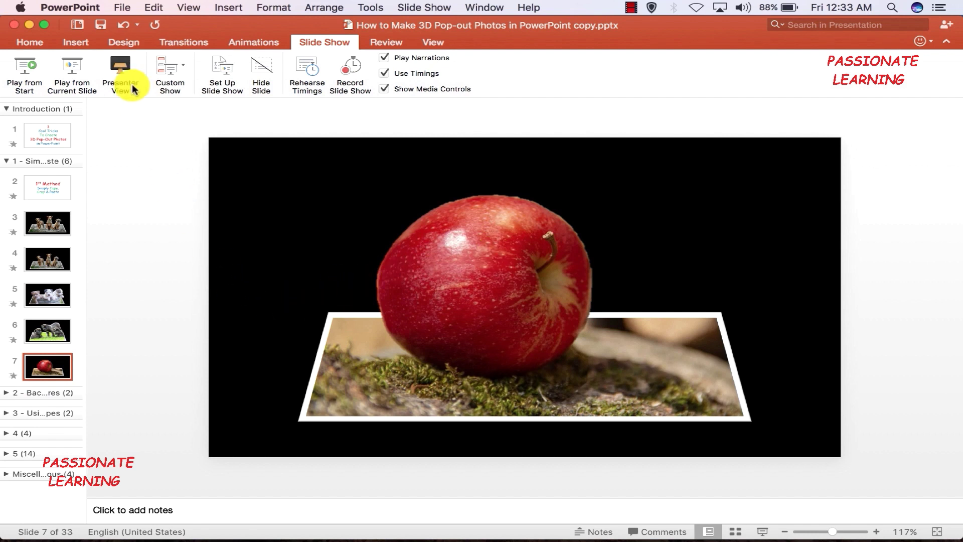
{"action": "left_click", "coordinate": [68, 41]}
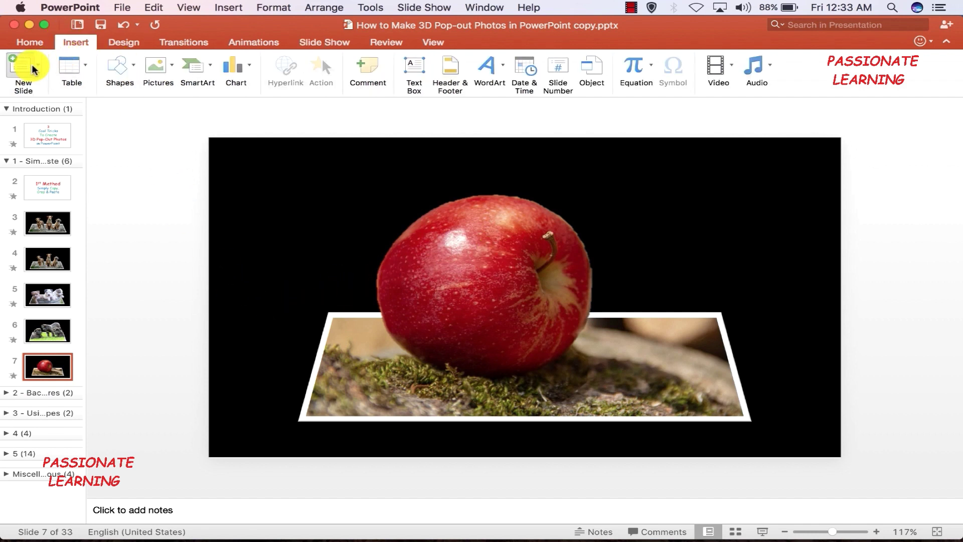
Add a new slide, insert apple.jpg from Pictures, and move it toward the left.
{"action": "left_click", "coordinate": [32, 67]}
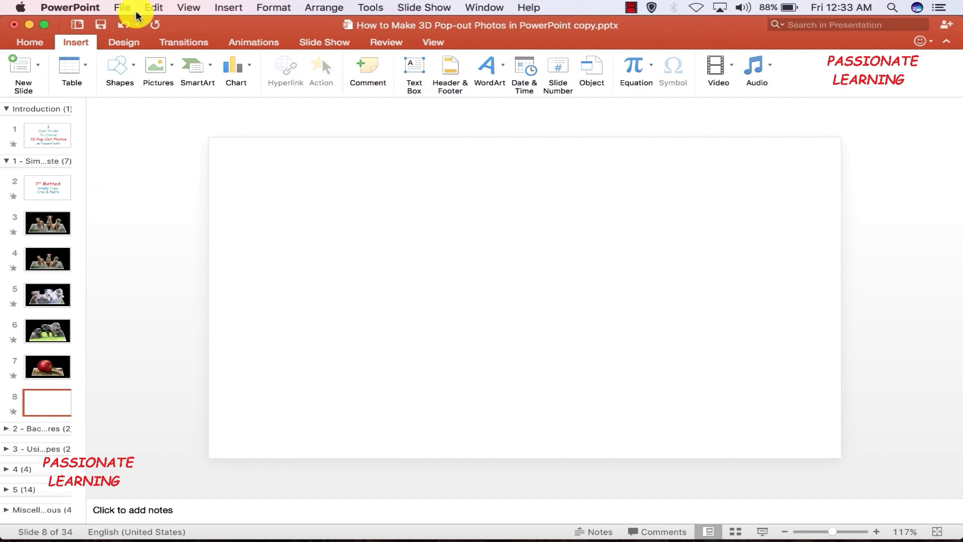
{"action": "left_click", "coordinate": [160, 71]}
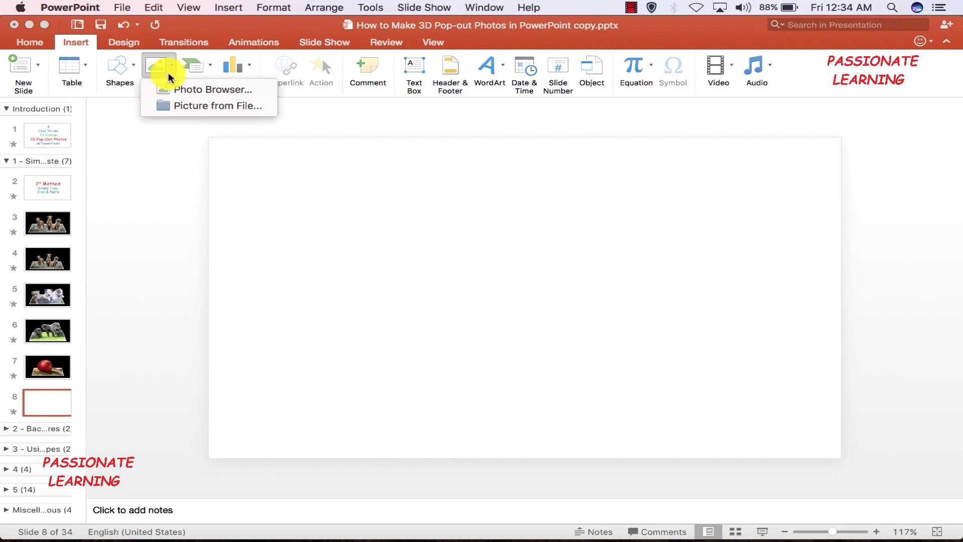
{"action": "left_click", "coordinate": [189, 108]}
{"action": "left_click", "coordinate": [203, 131]}
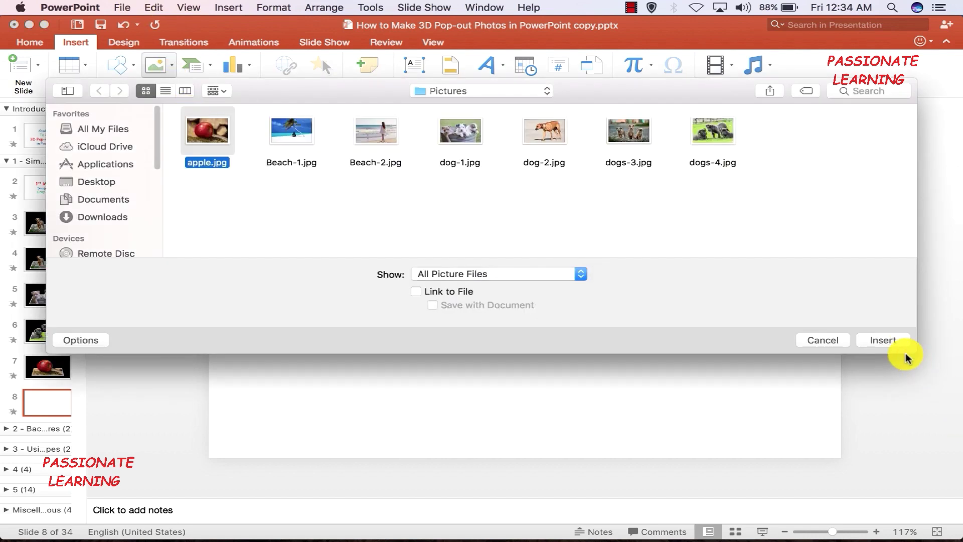
{"action": "left_click", "coordinate": [886, 341]}
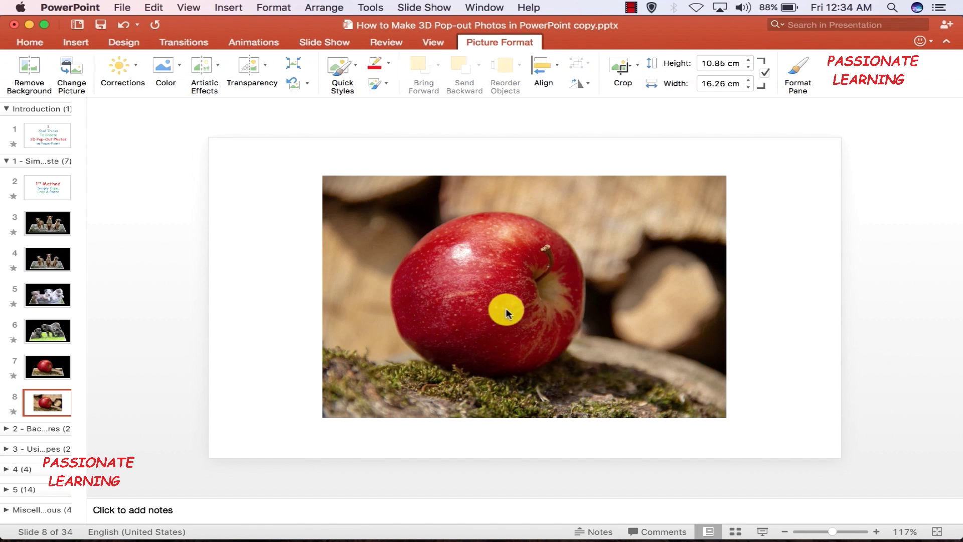
{"action": "left_click_drag", "start_coordinate": [506, 310], "coordinate": [429, 302]}
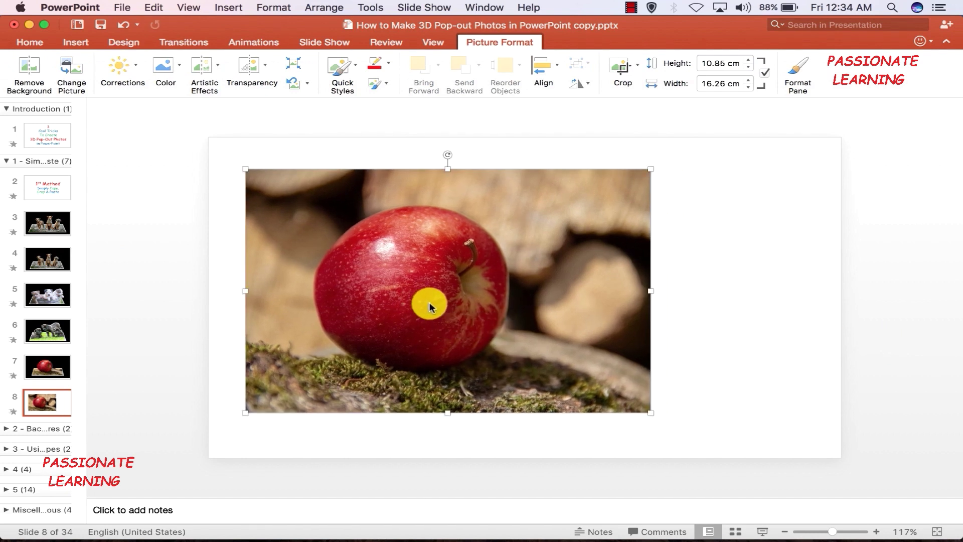
Copy and paste the apple photo, placing the duplicate on the slide's right side.
{"action": "right_click", "coordinate": [429, 301]}
{"action": "left_click", "coordinate": [454, 314]}
{"action": "right_click", "coordinate": [508, 279]}
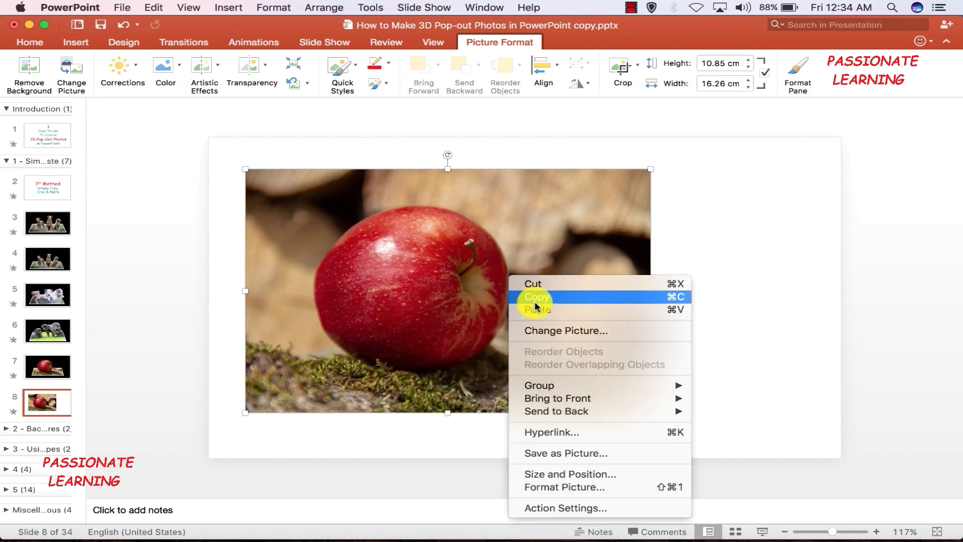
{"action": "left_click", "coordinate": [535, 307]}
{"action": "left_click_drag", "start_coordinate": [416, 302], "coordinate": [836, 293]}
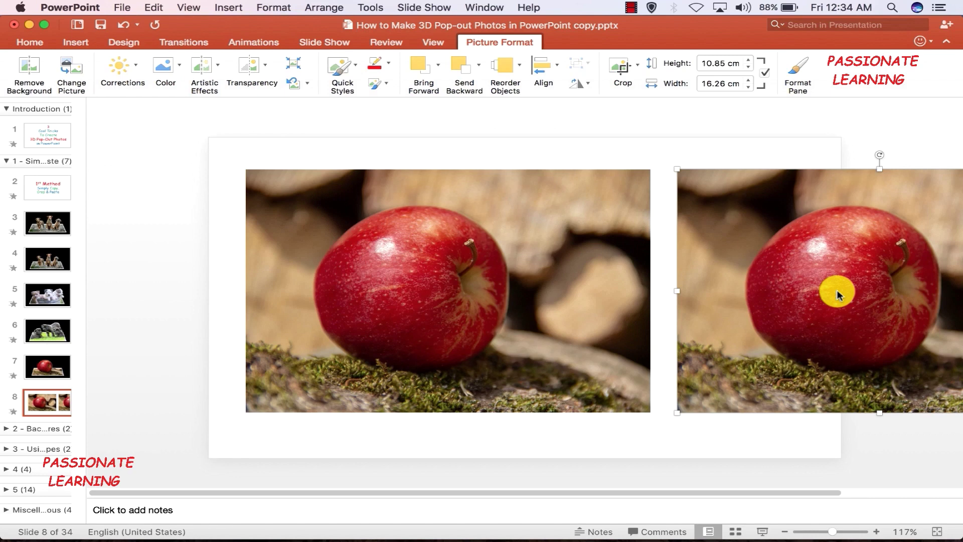
{"action": "scroll", "coordinate": [835, 290], "scroll_direction": "right", "scroll_amount": 3}
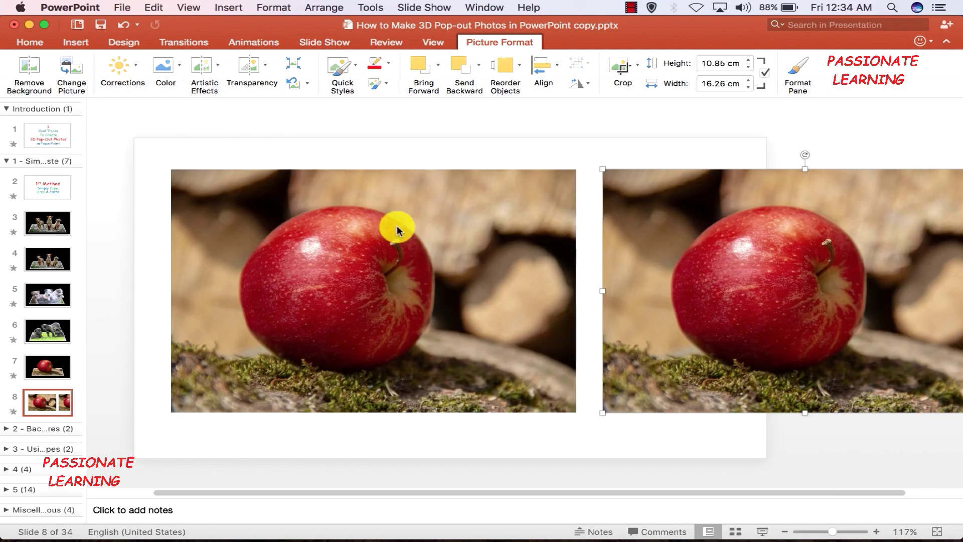
{"action": "double_click", "coordinate": [340, 220]}
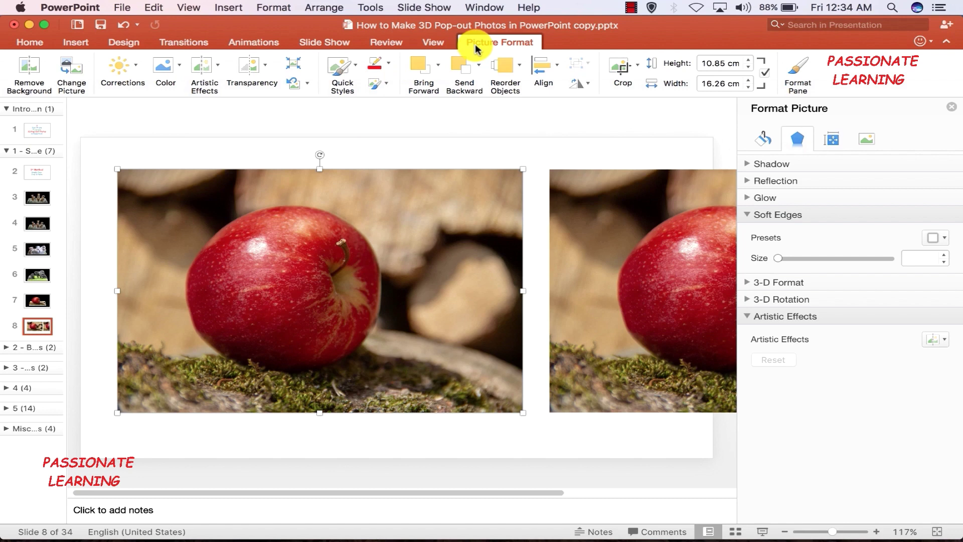
Give the left apple photo the first white-frame picture style.
{"action": "left_click", "coordinate": [346, 70]}
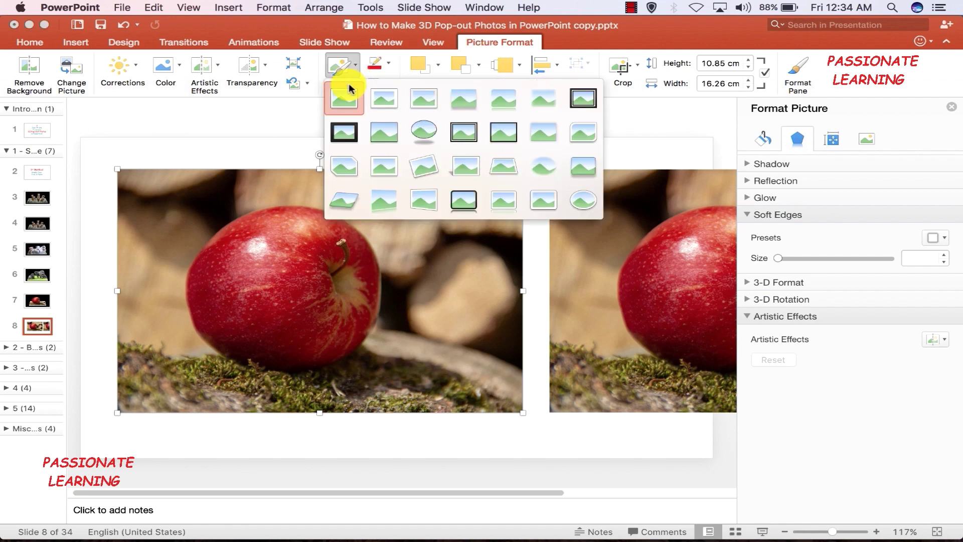
{"action": "left_click", "coordinate": [339, 99]}
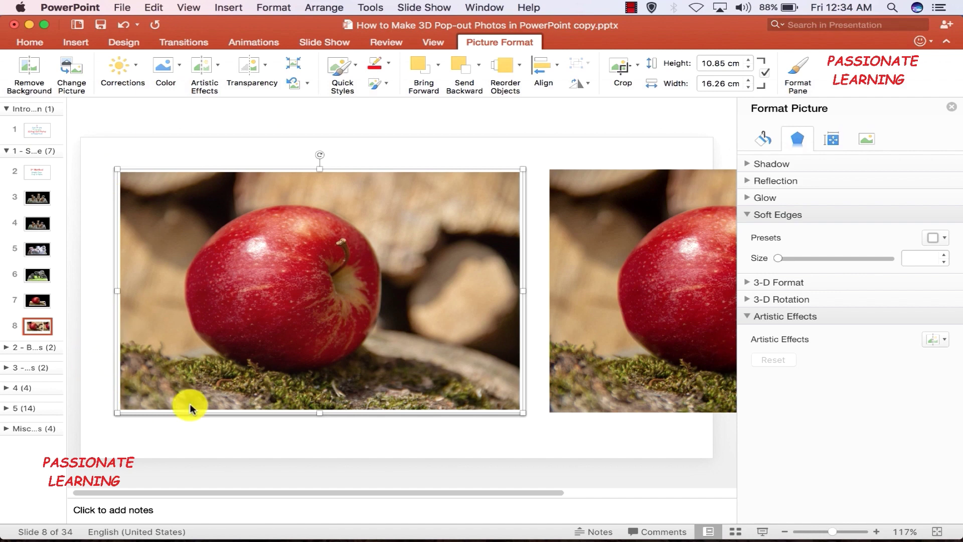
{"action": "left_click", "coordinate": [516, 145]}
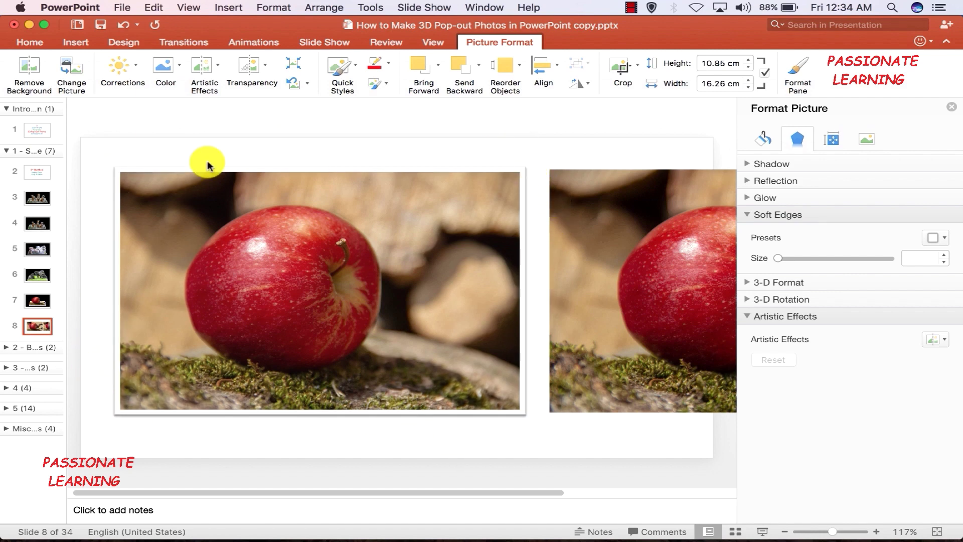
{"action": "left_click", "coordinate": [270, 236]}
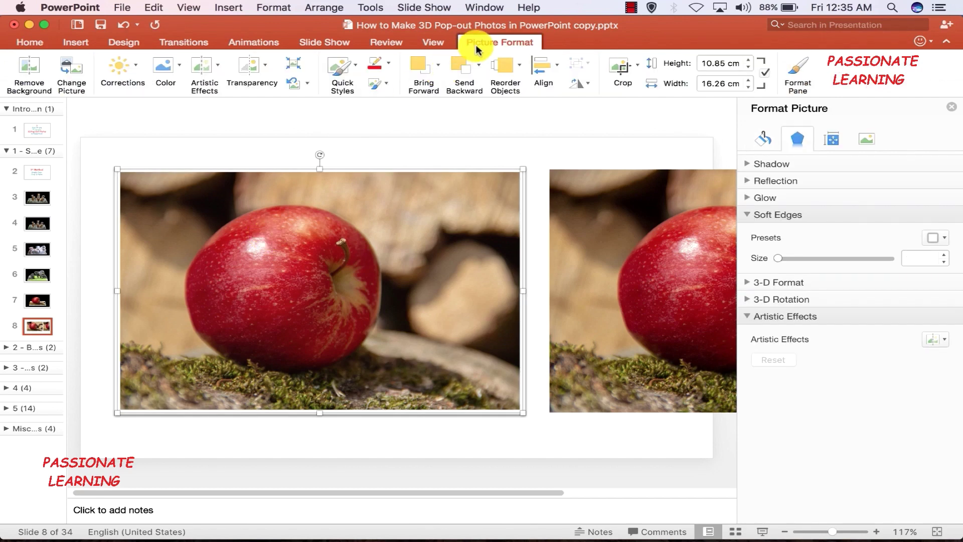
Crop the left photo to a narrowed Trapezoid, trimming the top to a 4.7 cm strip.
{"action": "left_click", "coordinate": [639, 74]}
{"action": "mouse_move", "coordinate": [652, 105]}
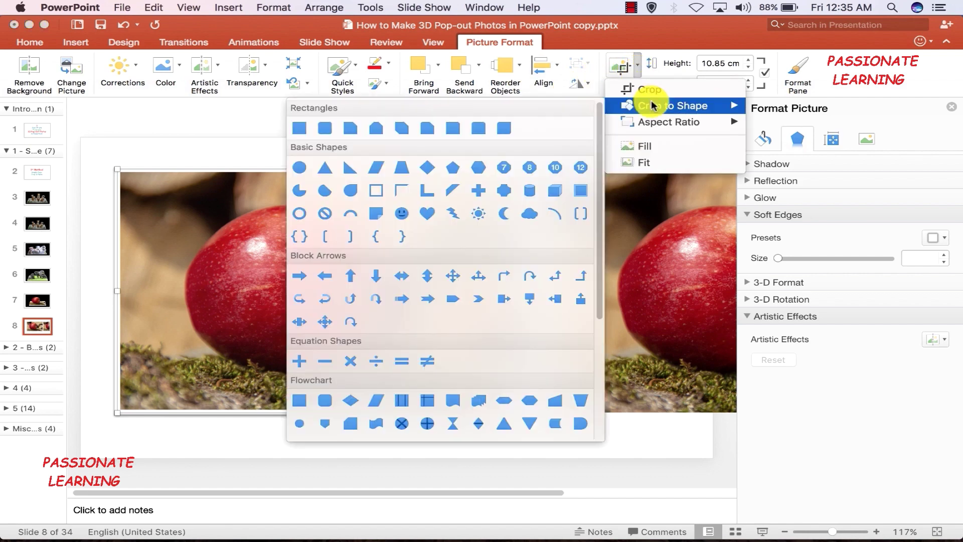
{"action": "left_click", "coordinate": [403, 173]}
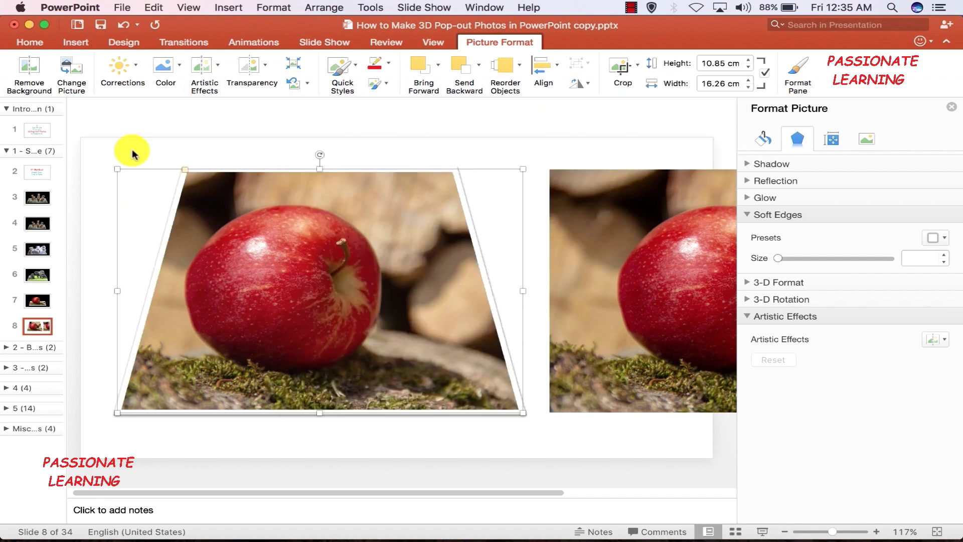
{"action": "left_click_drag", "start_coordinate": [184, 172], "coordinate": [256, 182]}
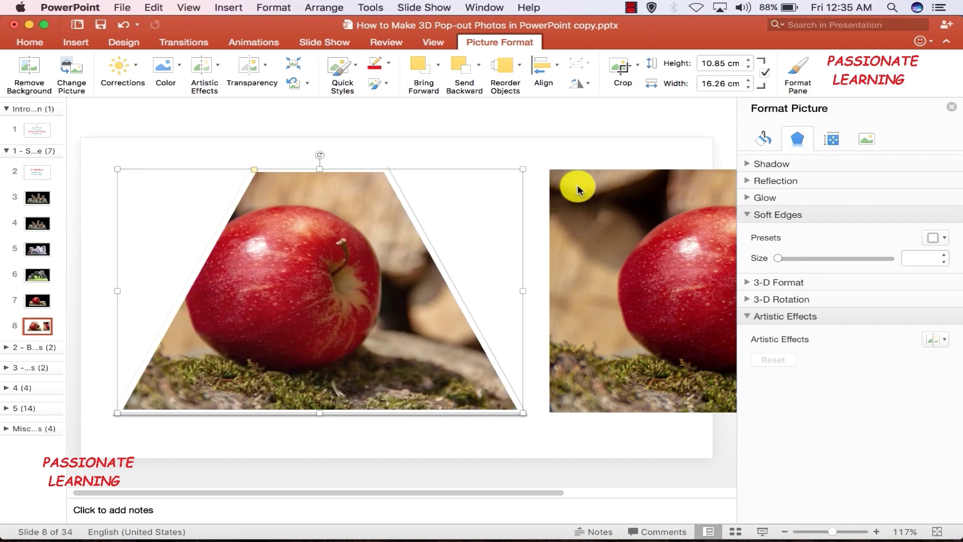
{"action": "left_click", "coordinate": [621, 68]}
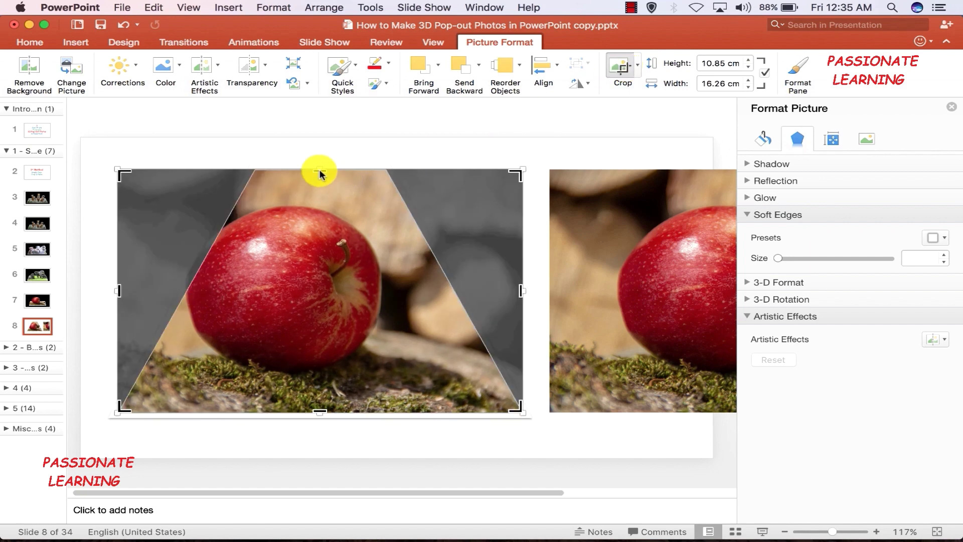
{"action": "left_click_drag", "start_coordinate": [320, 172], "coordinate": [305, 306]}
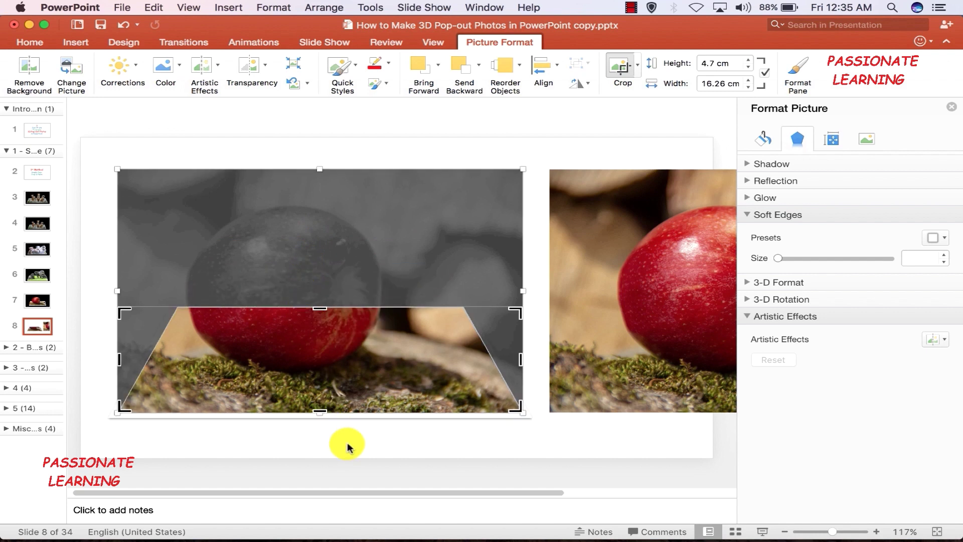
{"action": "left_click", "coordinate": [379, 437]}
{"action": "left_click", "coordinate": [299, 257]}
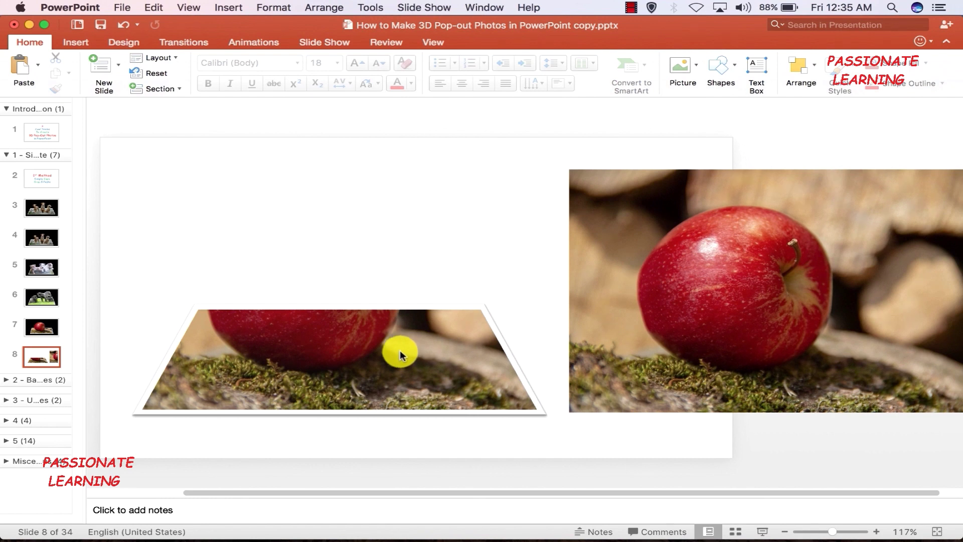
Remove the right apple photo's background, keeping the apple and the moss beneath it.
{"action": "left_click", "coordinate": [667, 286]}
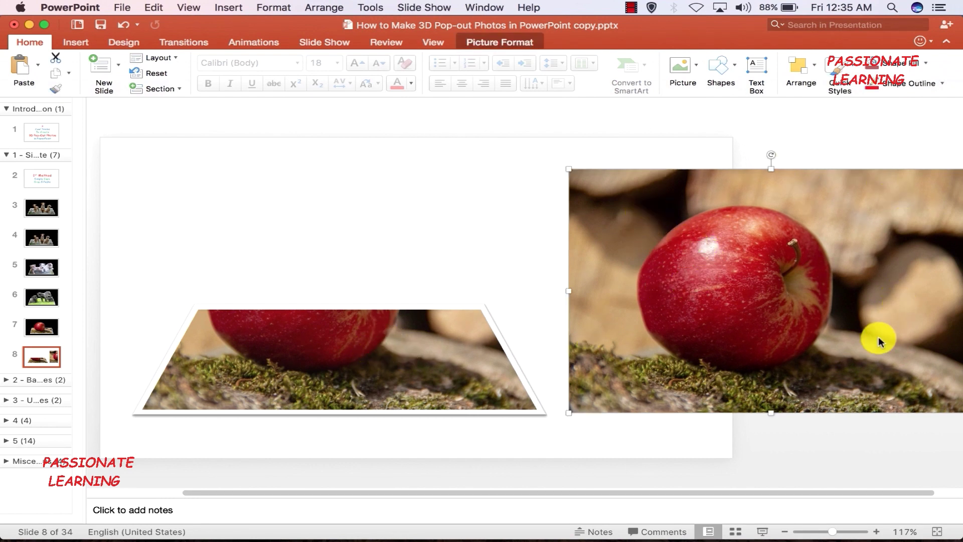
{"action": "double_click", "coordinate": [681, 275]}
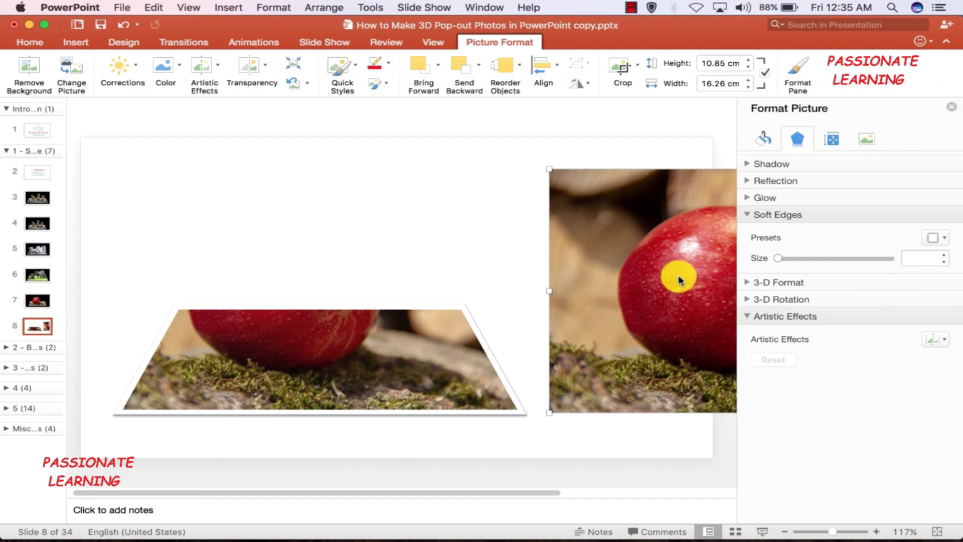
{"action": "left_click", "coordinate": [30, 67]}
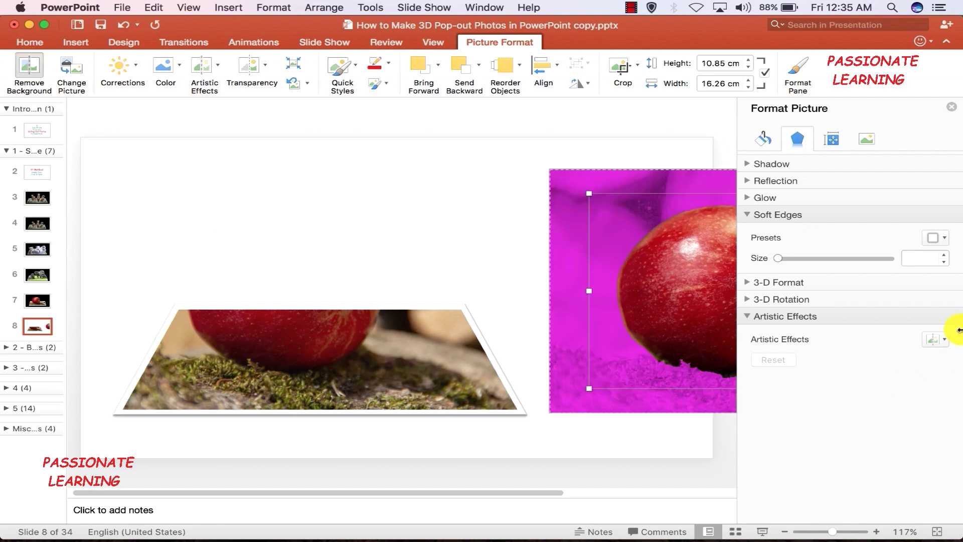
{"action": "left_click", "coordinate": [951, 108]}
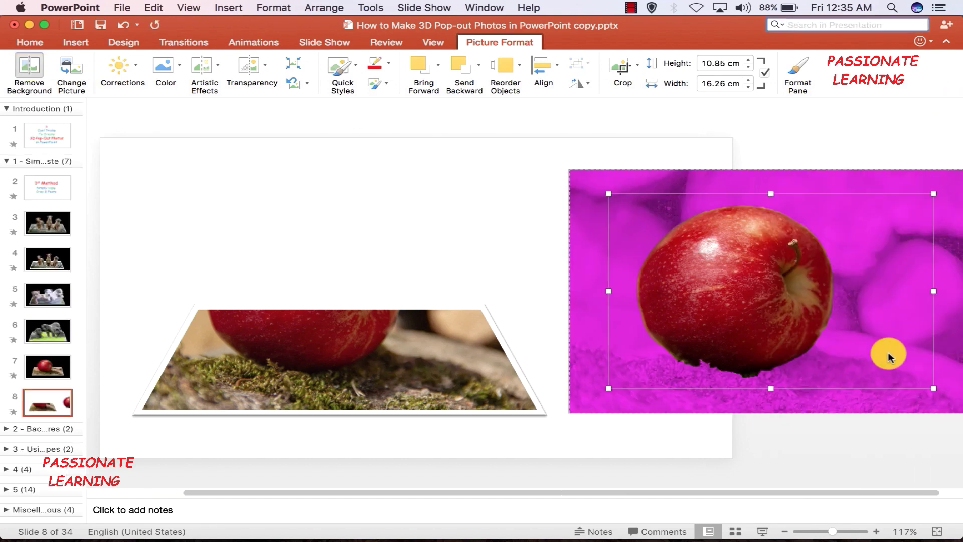
{"action": "left_click_drag", "start_coordinate": [770, 392], "coordinate": [722, 371]}
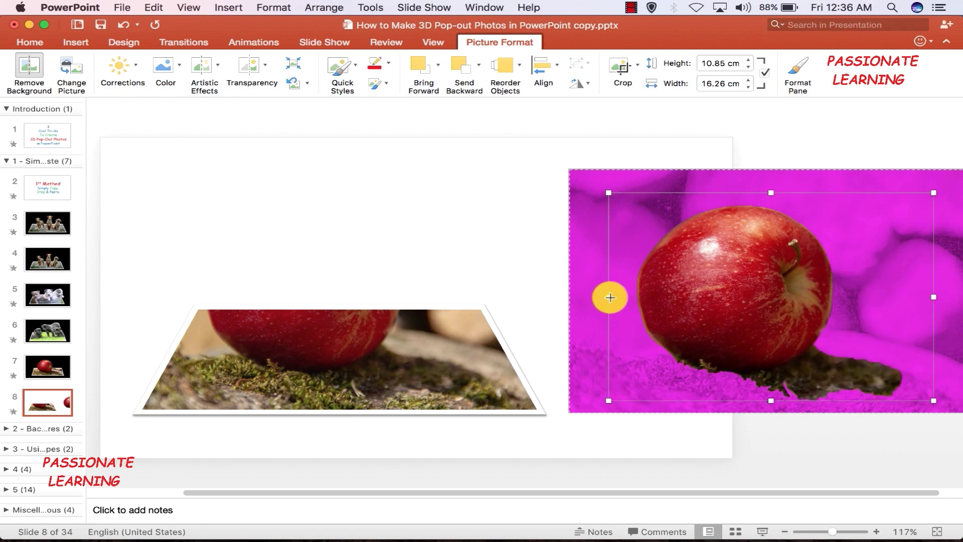
{"action": "left_click_drag", "start_coordinate": [609, 297], "coordinate": [597, 297]}
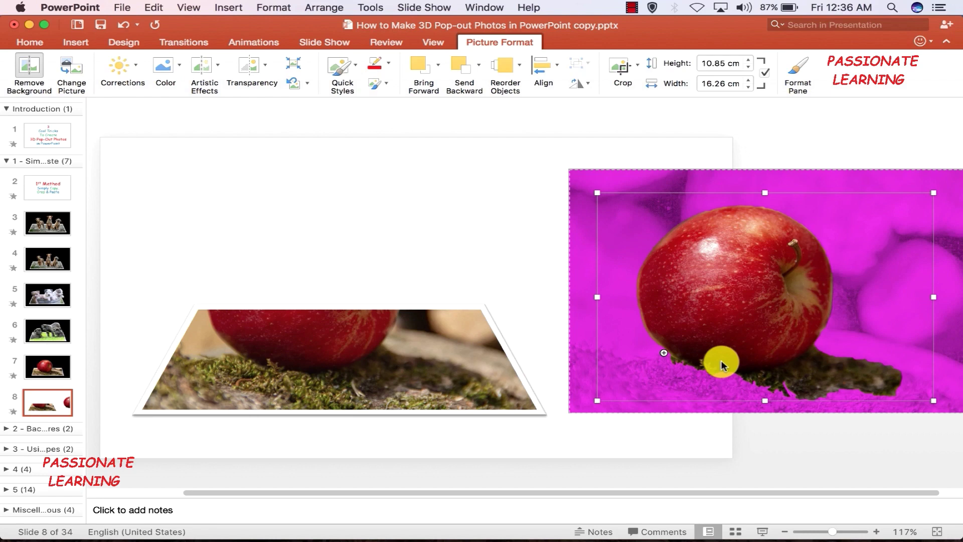
{"action": "left_click", "coordinate": [690, 437]}
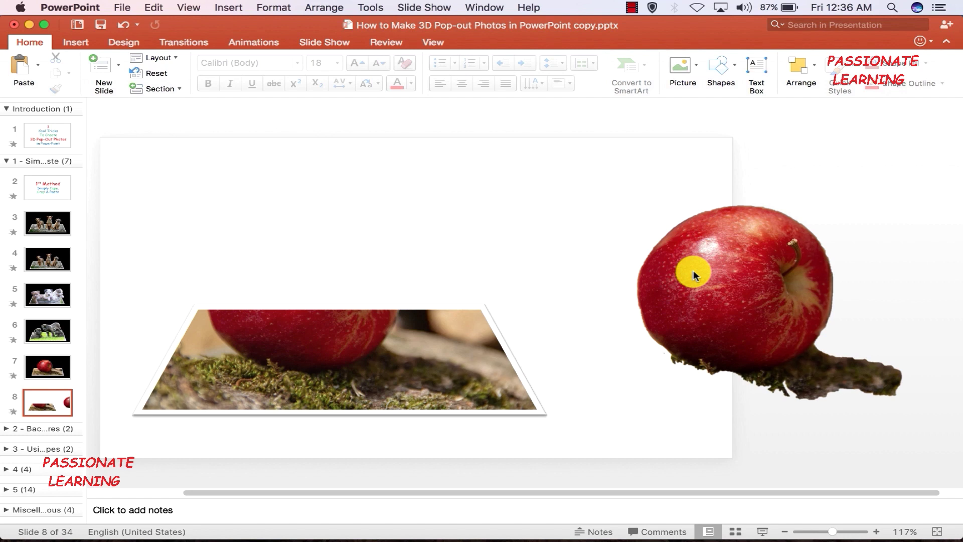
Send the tilted trapezoid photo to back and place the cut-out apple on top of it.
{"action": "right_click", "coordinate": [365, 346]}
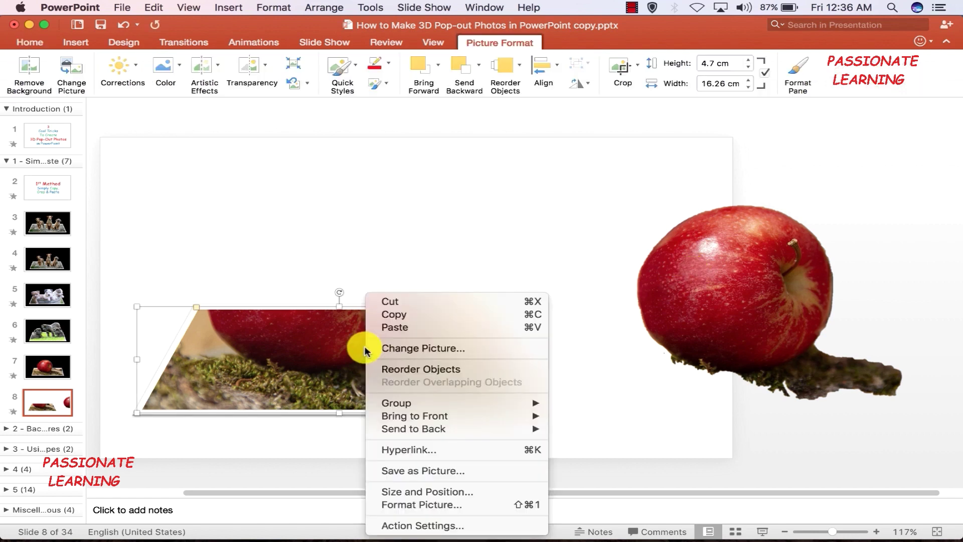
{"action": "mouse_move", "coordinate": [522, 431]}
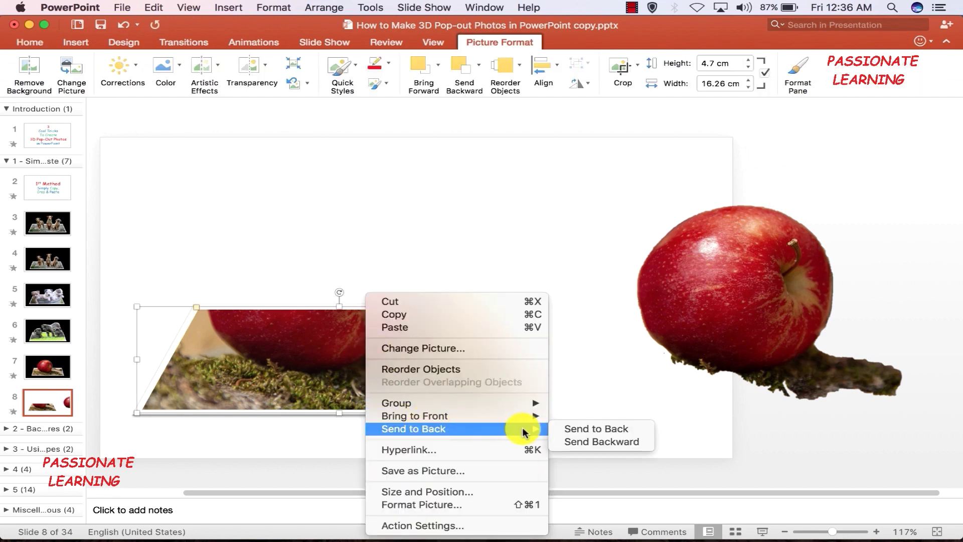
{"action": "left_click", "coordinate": [582, 429]}
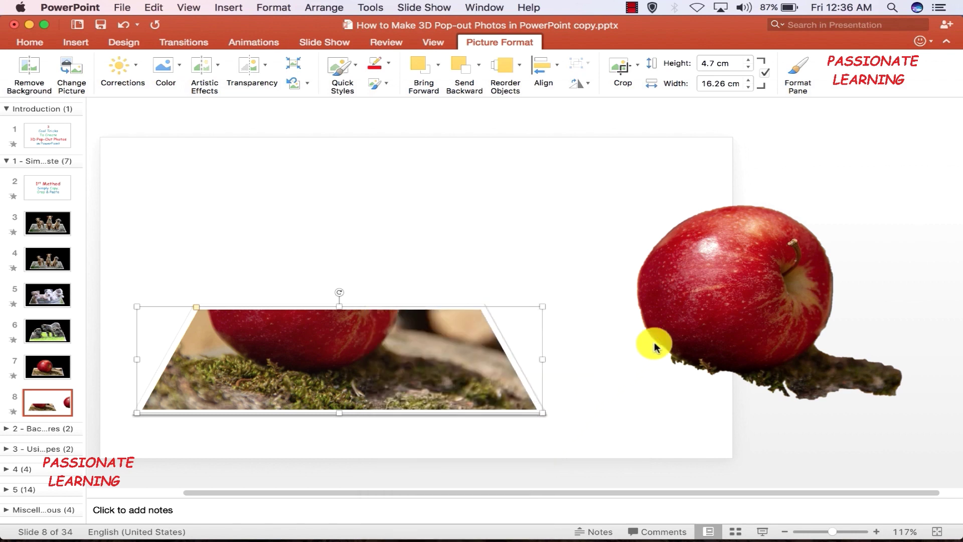
{"action": "left_click_drag", "start_coordinate": [747, 308], "coordinate": [318, 314]}
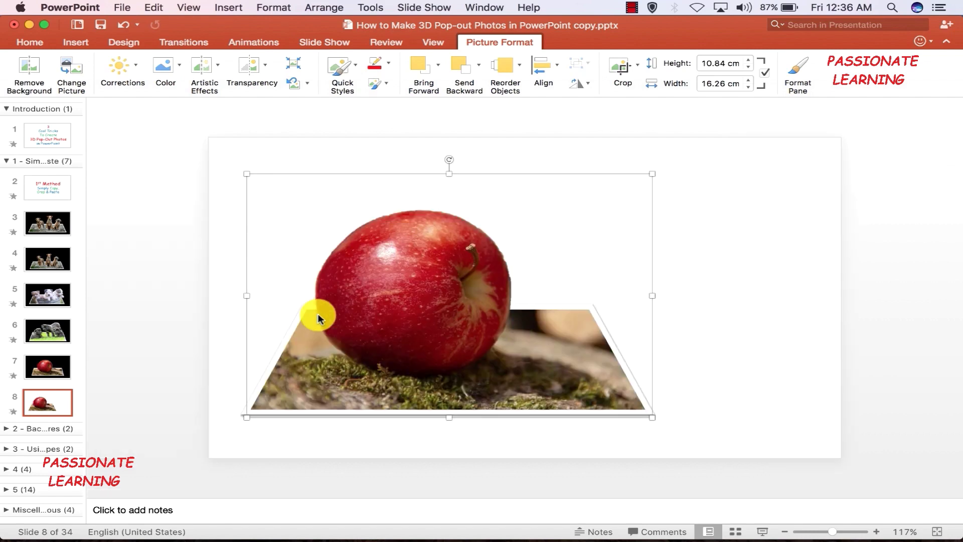
{"action": "left_click", "coordinate": [797, 302]}
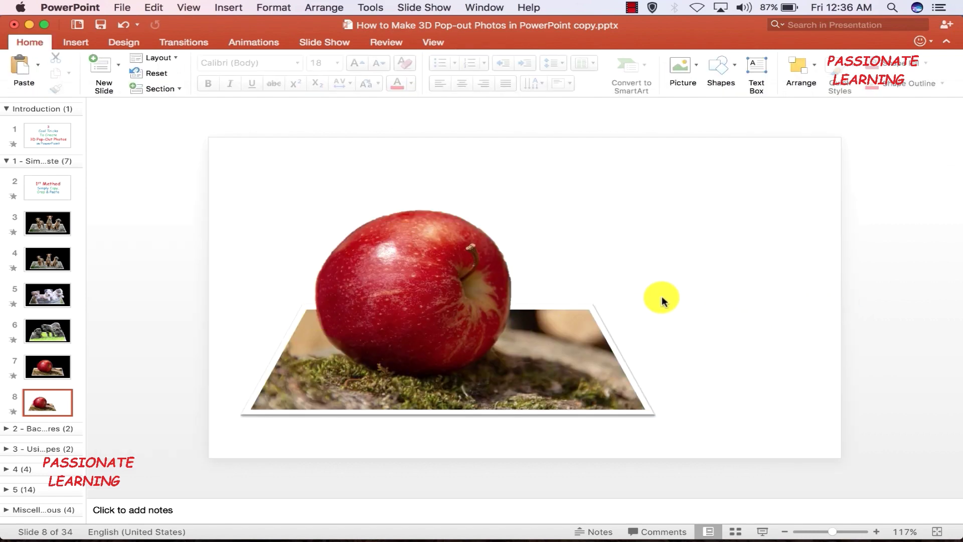
Group the apple and trapezoid frame into one object and shift it right.
{"action": "key", "text": "super+a"}
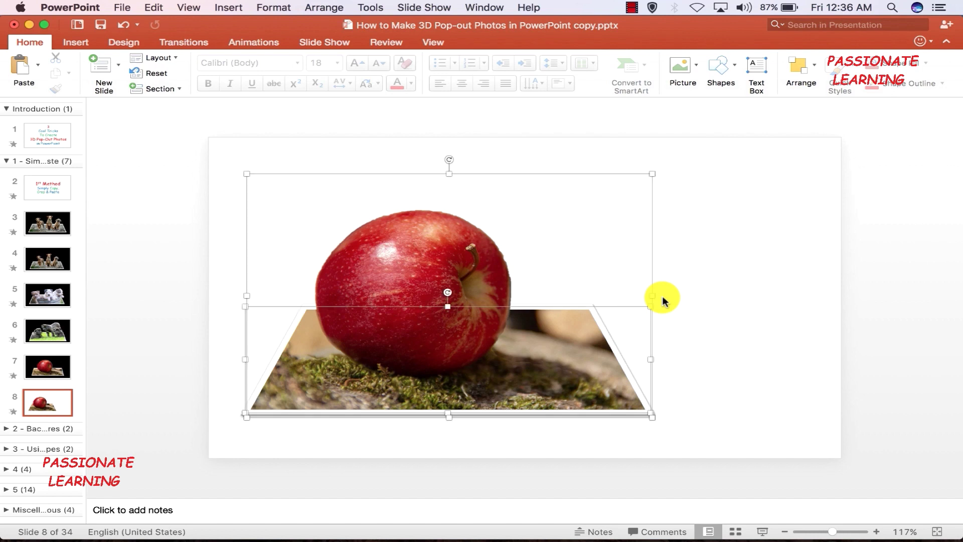
{"action": "right_click", "coordinate": [586, 242]}
{"action": "mouse_move", "coordinate": [598, 290]}
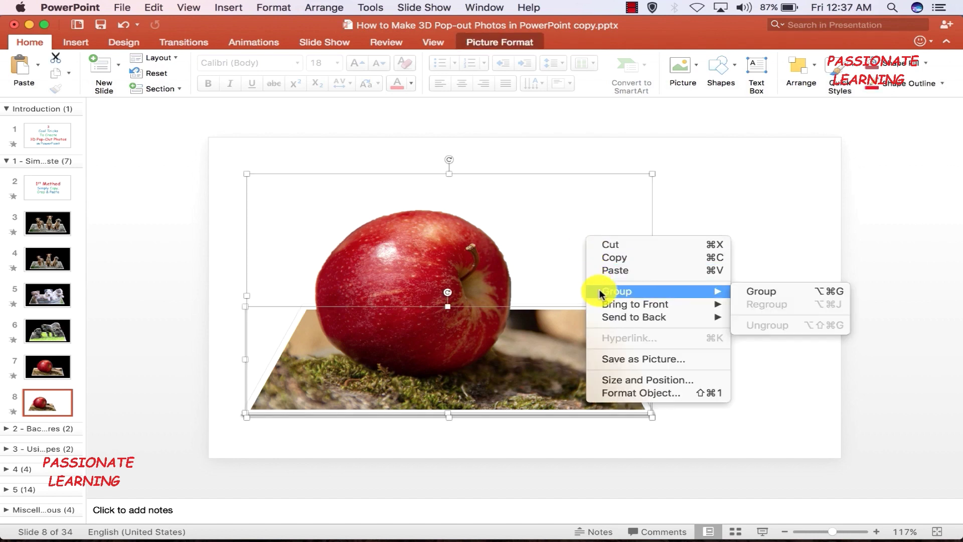
{"action": "left_click", "coordinate": [757, 289]}
{"action": "left_click_drag", "start_coordinate": [505, 288], "coordinate": [569, 282]}
Set slide 8's background to solid black fill.
{"action": "left_click", "coordinate": [722, 310]}
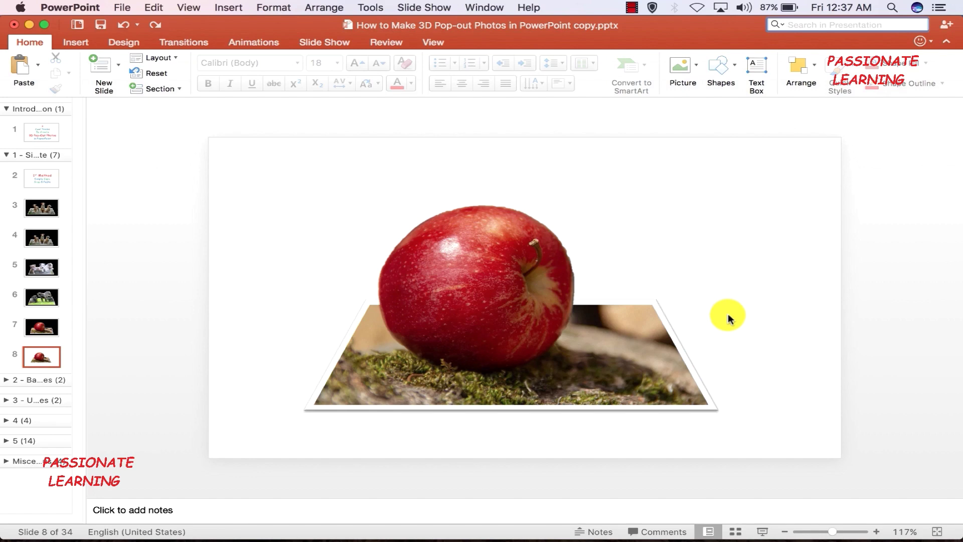
{"action": "right_click", "coordinate": [729, 314]}
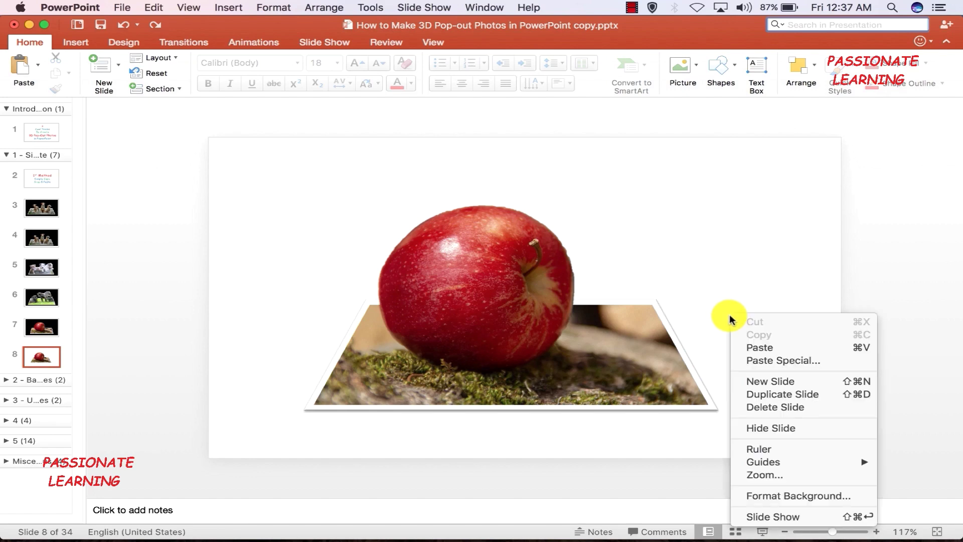
{"action": "left_click", "coordinate": [770, 495]}
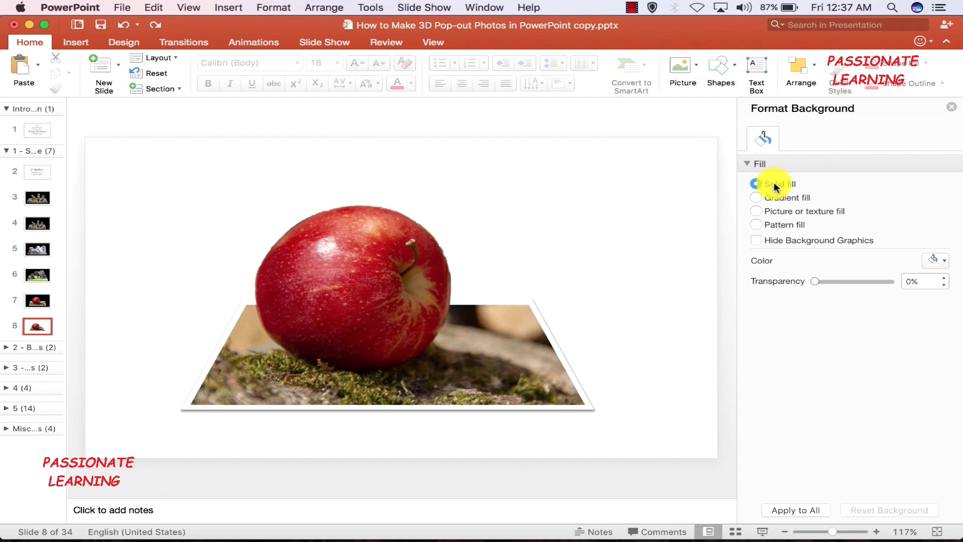
{"action": "left_click", "coordinate": [936, 260]}
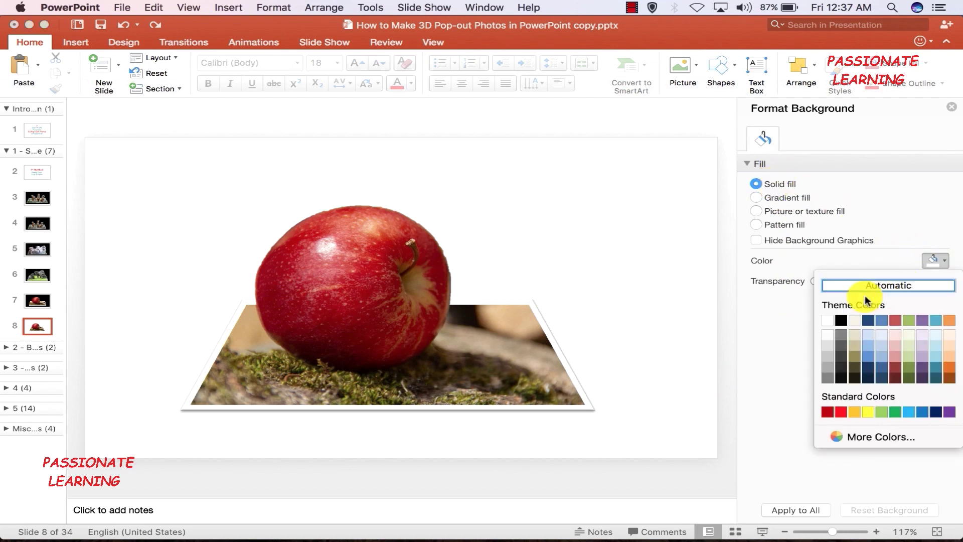
{"action": "left_click", "coordinate": [842, 319]}
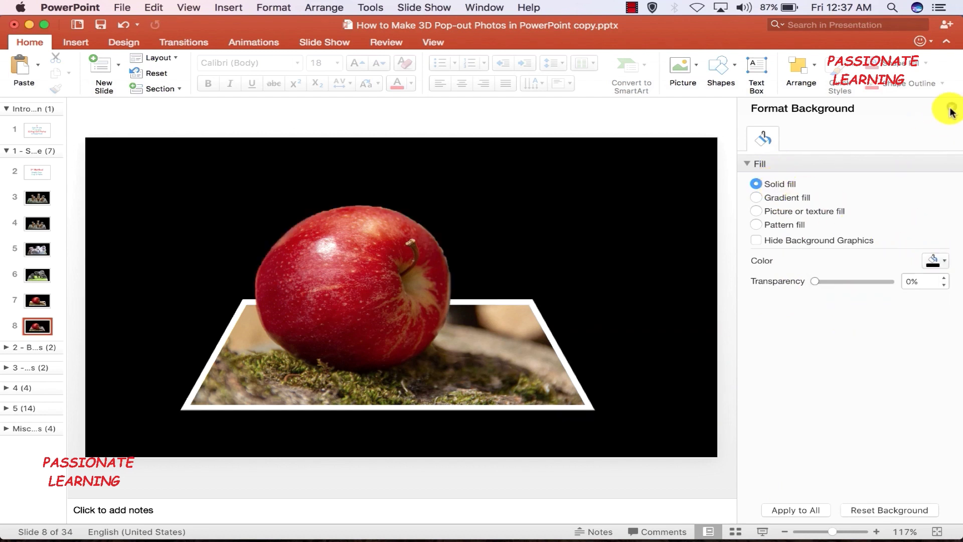
{"action": "left_click", "coordinate": [951, 111]}
Enlarge the grouped apple picture to about 17.78 cm wide and play from the current slide.
{"action": "left_click", "coordinate": [505, 391]}
{"action": "left_click_drag", "start_coordinate": [721, 418], "coordinate": [752, 437]}
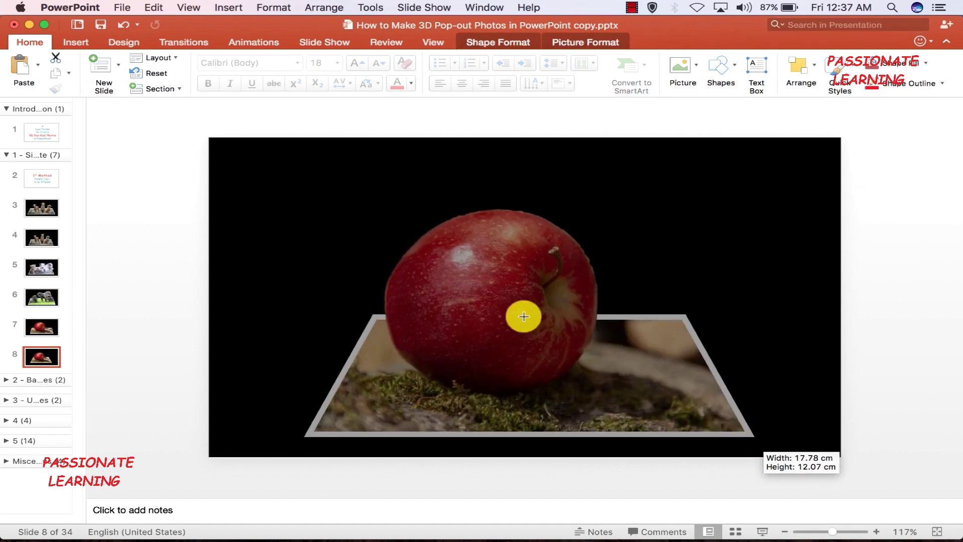
{"action": "left_click_drag", "start_coordinate": [301, 165], "coordinate": [284, 154]}
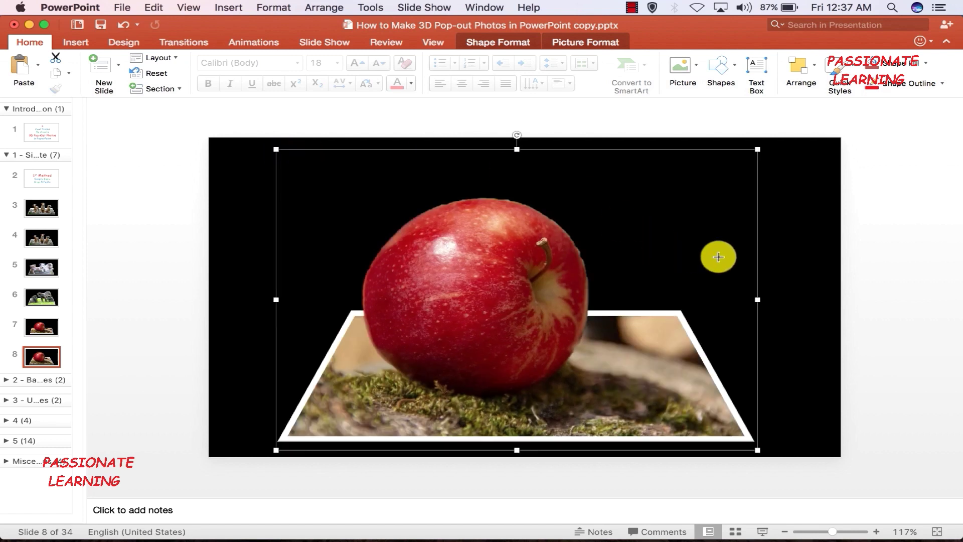
{"action": "left_click", "coordinate": [780, 274]}
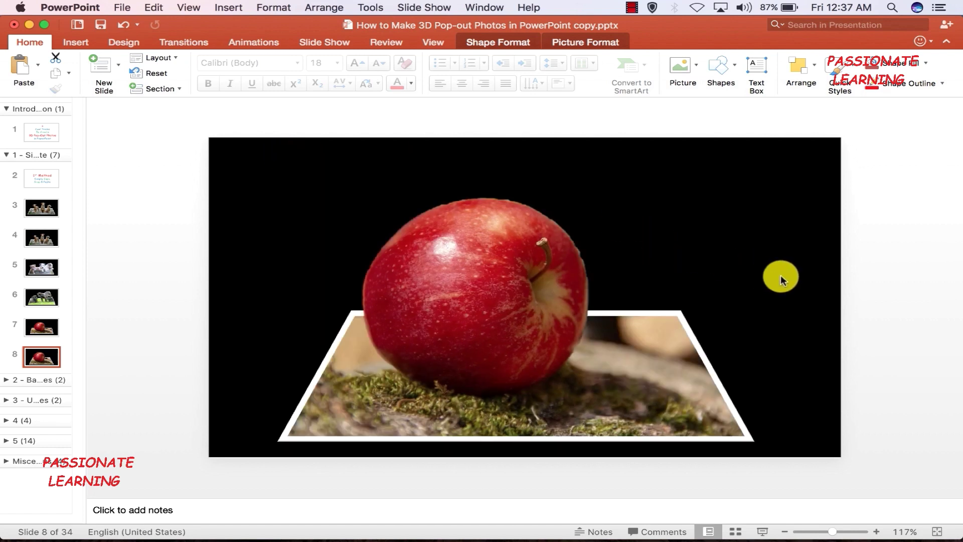
{"action": "left_click", "coordinate": [319, 41]}
{"action": "left_click", "coordinate": [79, 67]}
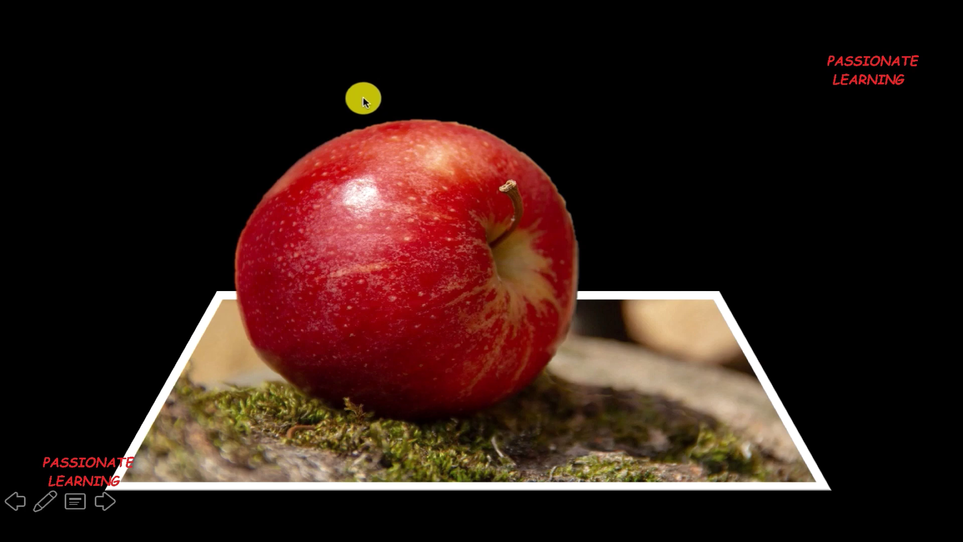
Exit the full-screen preview and open slide 9, the '2nd Method' title slide.
{"action": "key", "text": "Escape"}
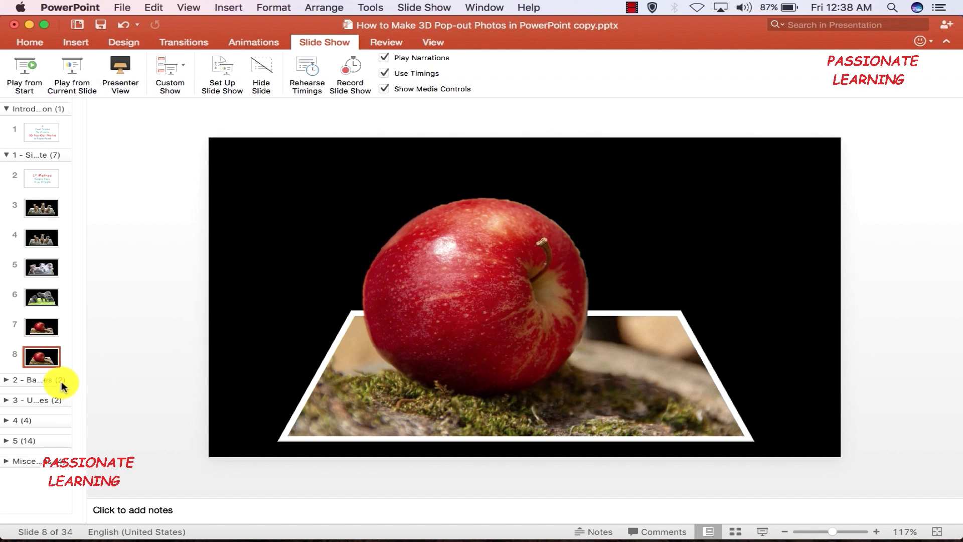
{"action": "left_click", "coordinate": [6, 380]}
{"action": "left_click", "coordinate": [32, 401]}
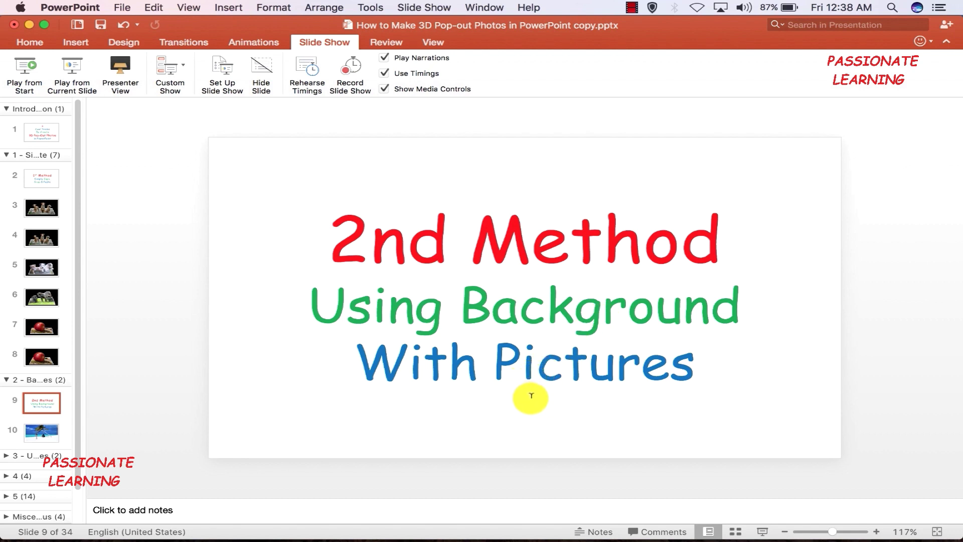
Preview slide 10's beach photo full screen, then return to editing.
{"action": "left_click", "coordinate": [33, 435]}
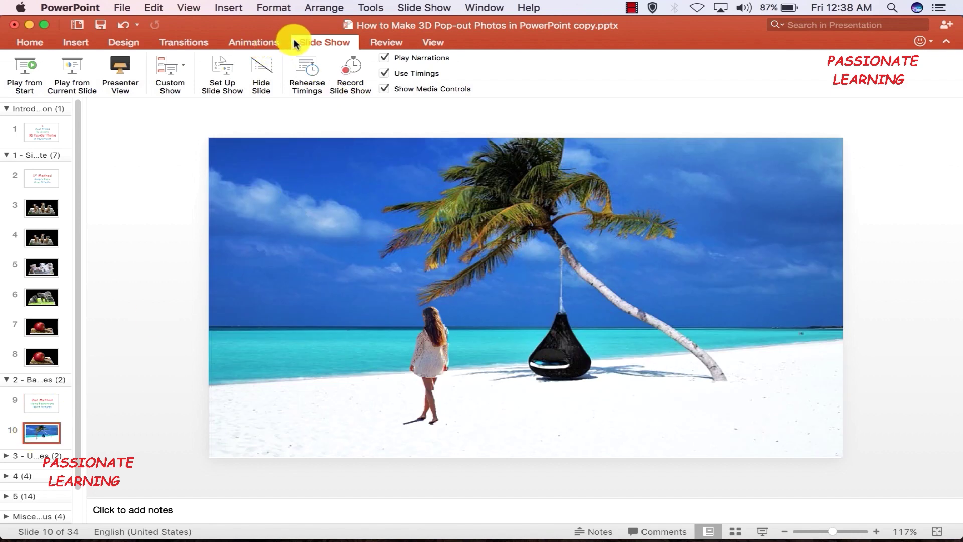
{"action": "left_click", "coordinate": [78, 70]}
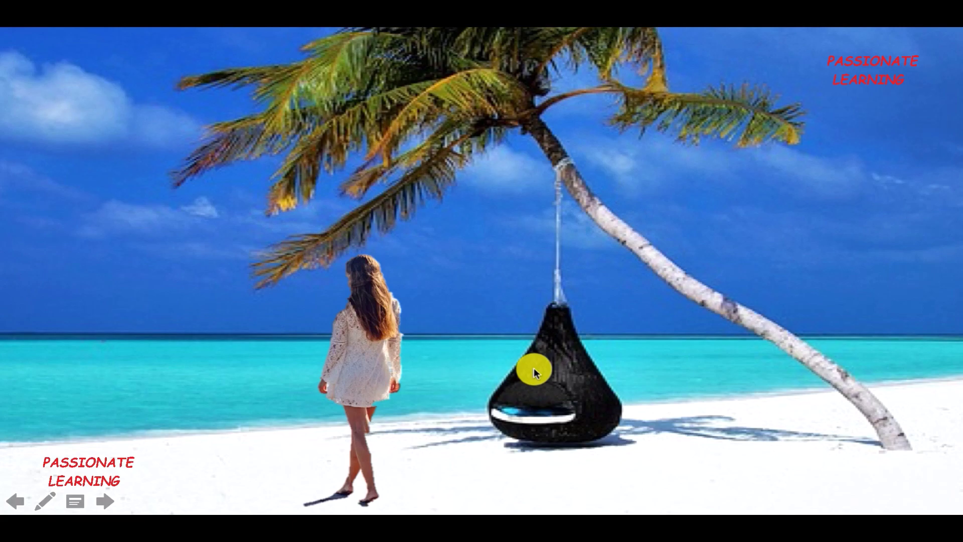
{"action": "key", "text": "Escape"}
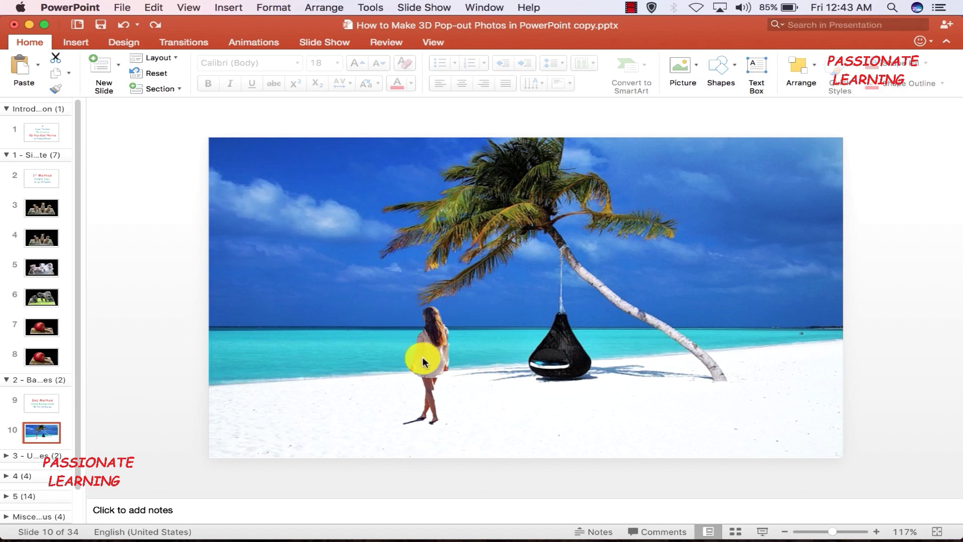
Add two blank slides, 11 and 12, after slide 10.
{"action": "left_click", "coordinate": [119, 65]}
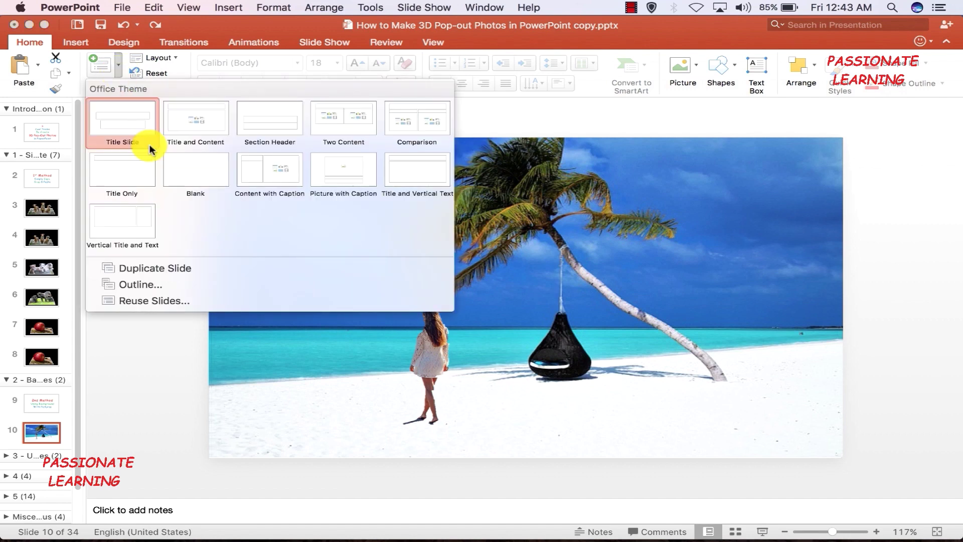
{"action": "left_click", "coordinate": [178, 174]}
{"action": "left_click", "coordinate": [120, 71]}
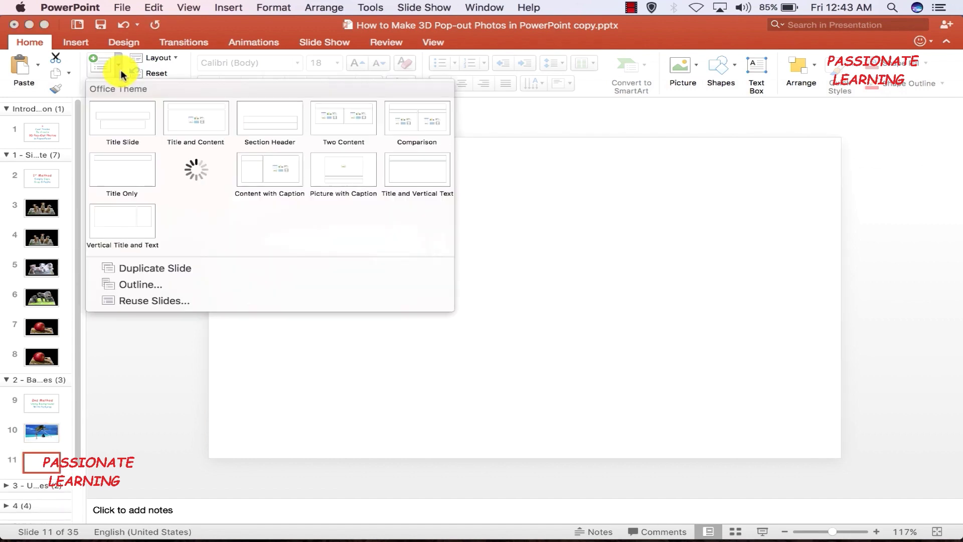
{"action": "left_click", "coordinate": [177, 170]}
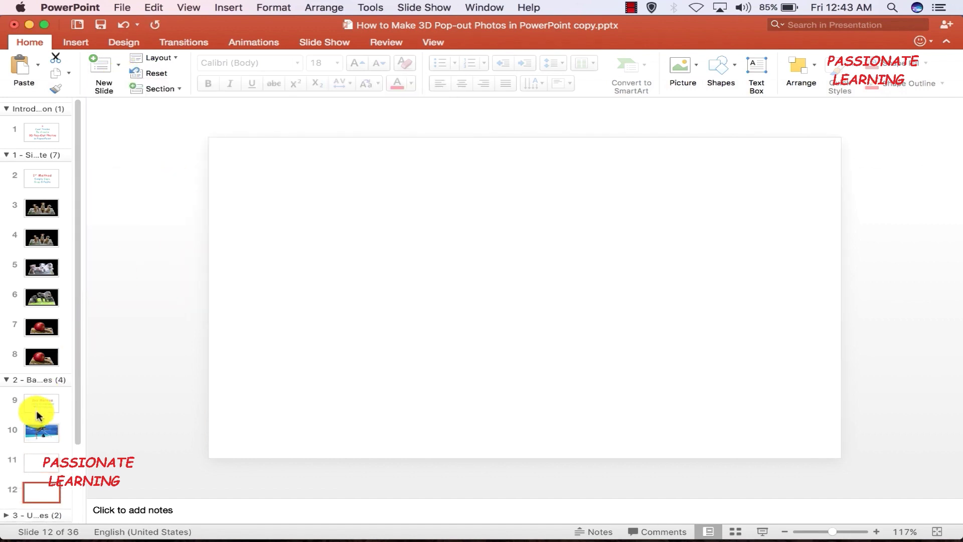
{"action": "left_click", "coordinate": [43, 464]}
{"action": "left_click", "coordinate": [41, 492]}
{"action": "left_click", "coordinate": [41, 462]}
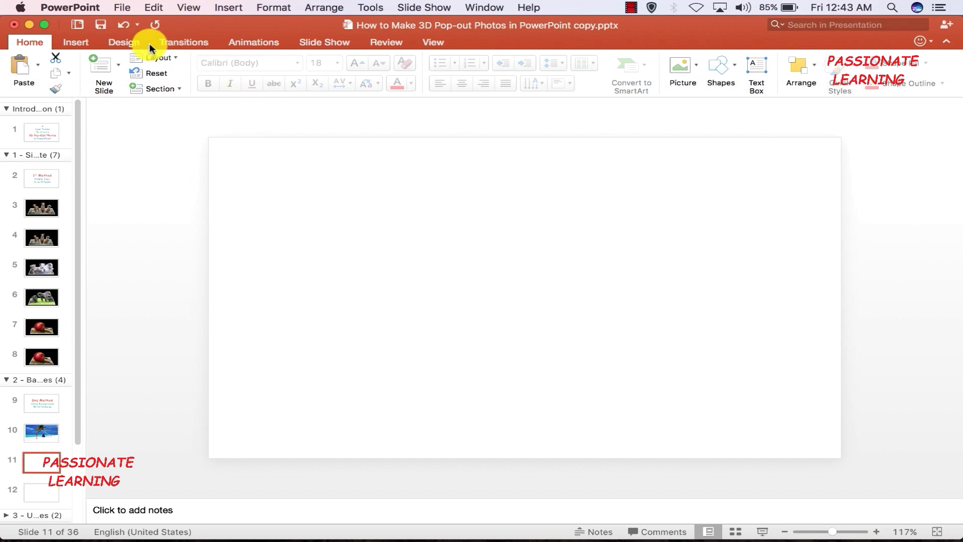
Insert Beach-1.jpg, the palm-tree and wicker-chair photo, onto slide 11.
{"action": "left_click", "coordinate": [74, 43]}
{"action": "left_click", "coordinate": [169, 66]}
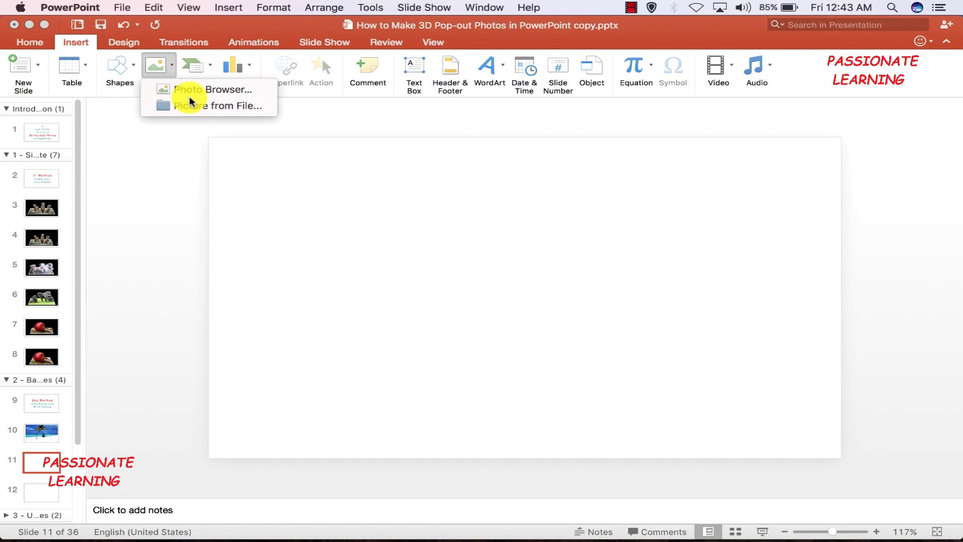
{"action": "left_click", "coordinate": [217, 106]}
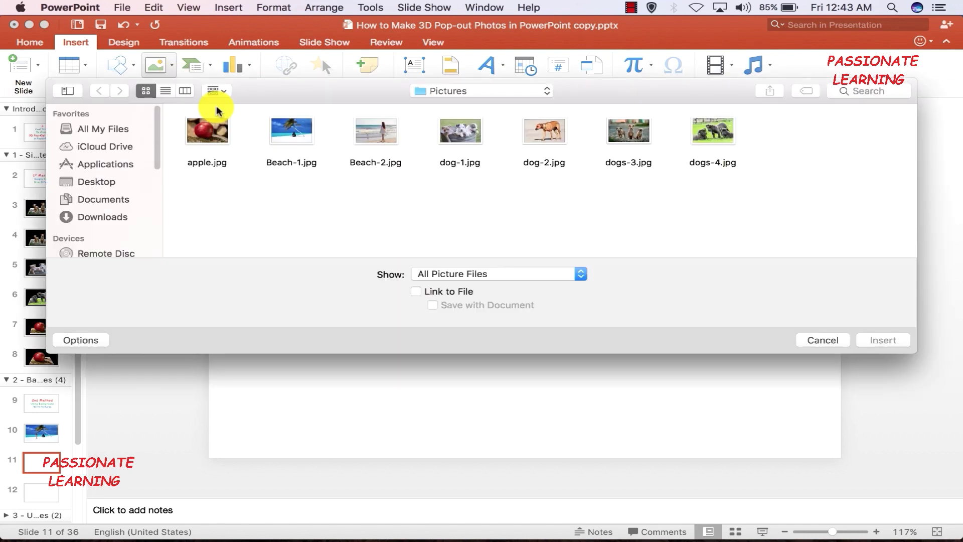
{"action": "left_click", "coordinate": [286, 133]}
{"action": "left_click", "coordinate": [867, 341]}
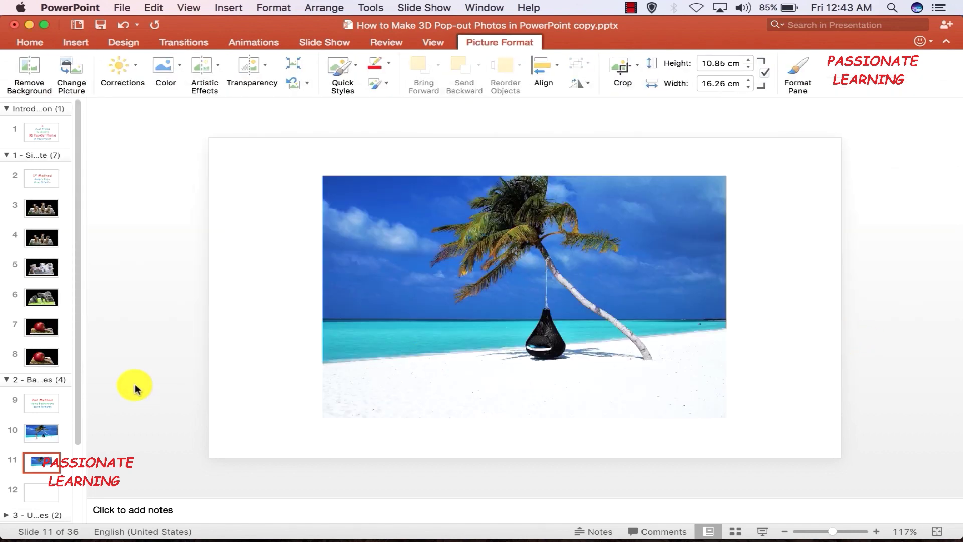
Insert Beach-2.jpg, the woman walking on the beach, onto slide 12, then return to slide 11.
{"action": "left_click", "coordinate": [38, 494]}
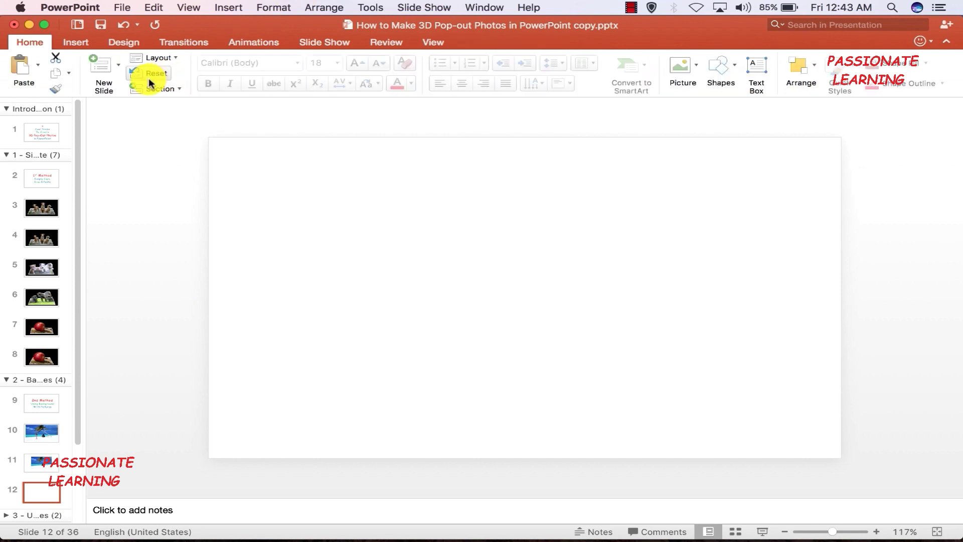
{"action": "left_click", "coordinate": [85, 41]}
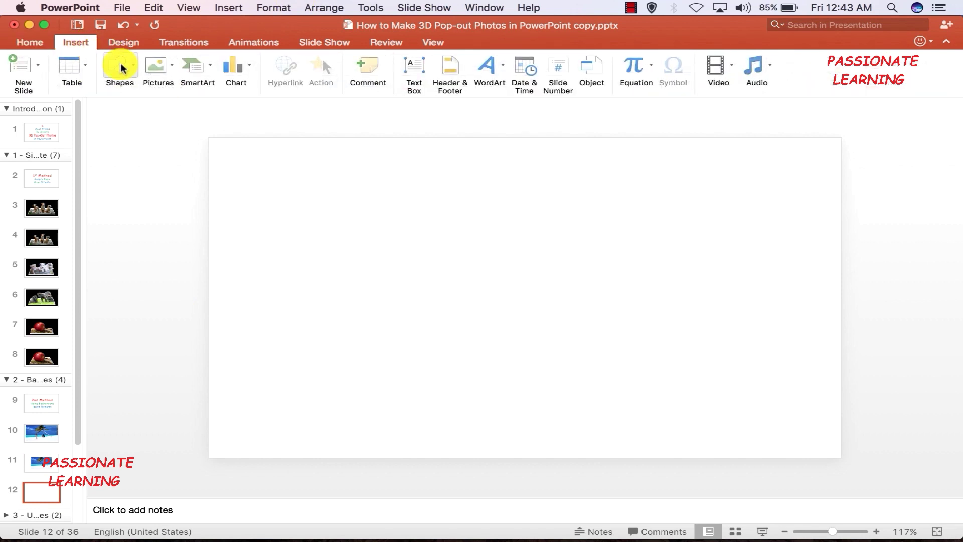
{"action": "left_click", "coordinate": [156, 66]}
{"action": "left_click", "coordinate": [243, 104]}
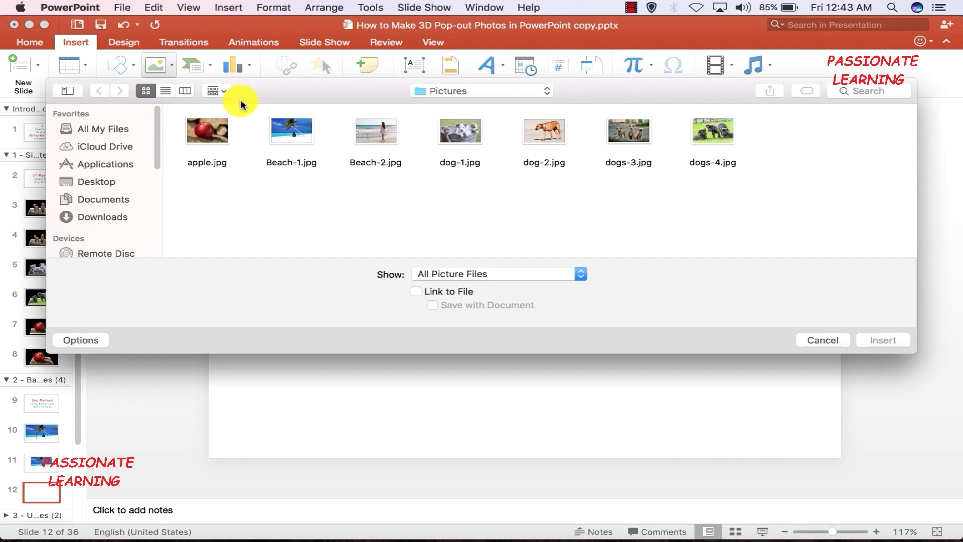
{"action": "left_click", "coordinate": [376, 131]}
{"action": "left_click", "coordinate": [882, 340]}
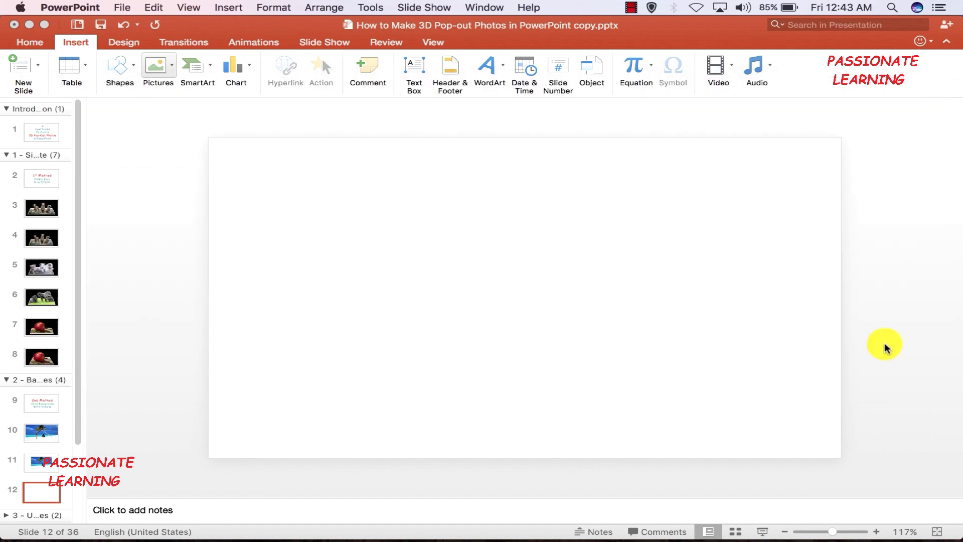
{"action": "left_click", "coordinate": [39, 493]}
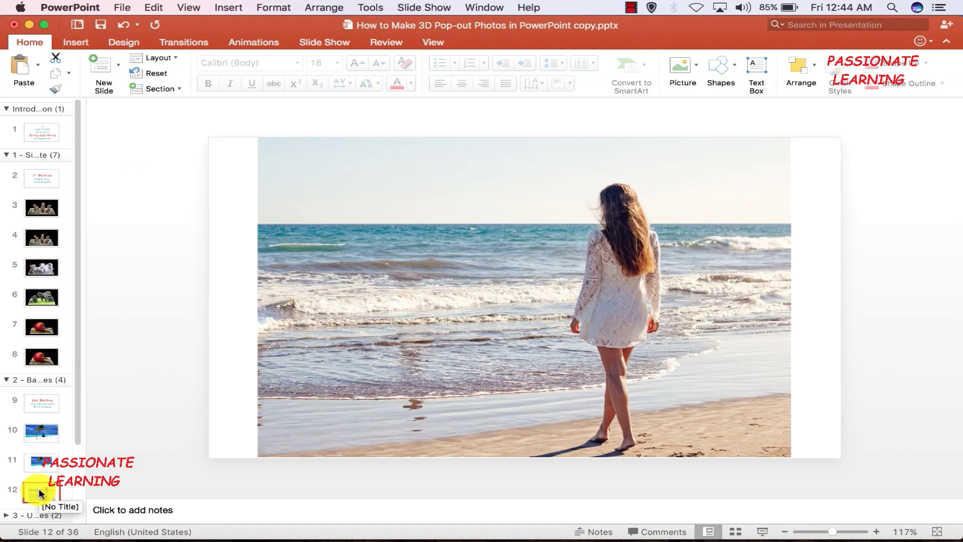
{"action": "left_click", "coordinate": [40, 462]}
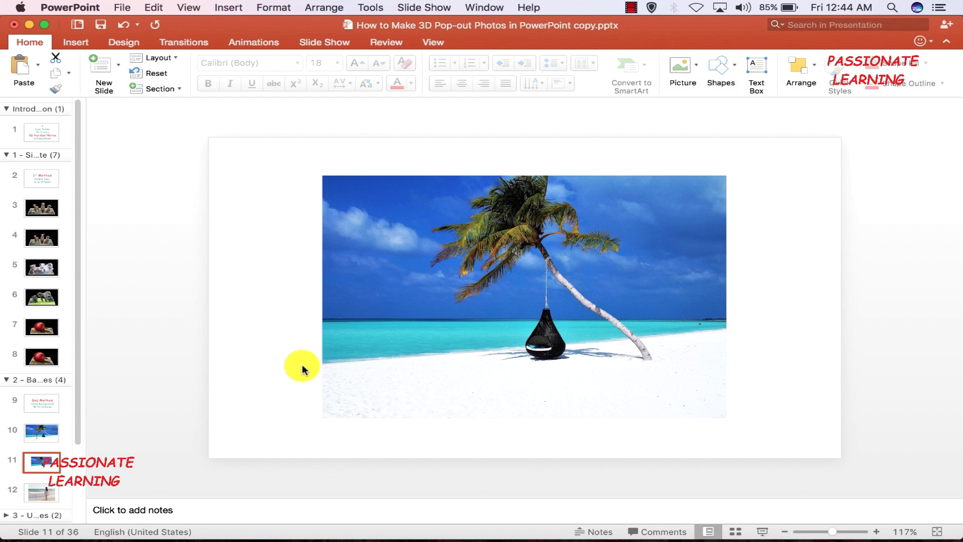
Stretch the palm-tree photo to fill slide 11 at 25.4 by 14.29 cm, then open slide 12.
{"action": "left_click_drag", "start_coordinate": [365, 341], "coordinate": [251, 303]}
{"action": "left_click_drag", "start_coordinate": [613, 380], "coordinate": [726, 453]}
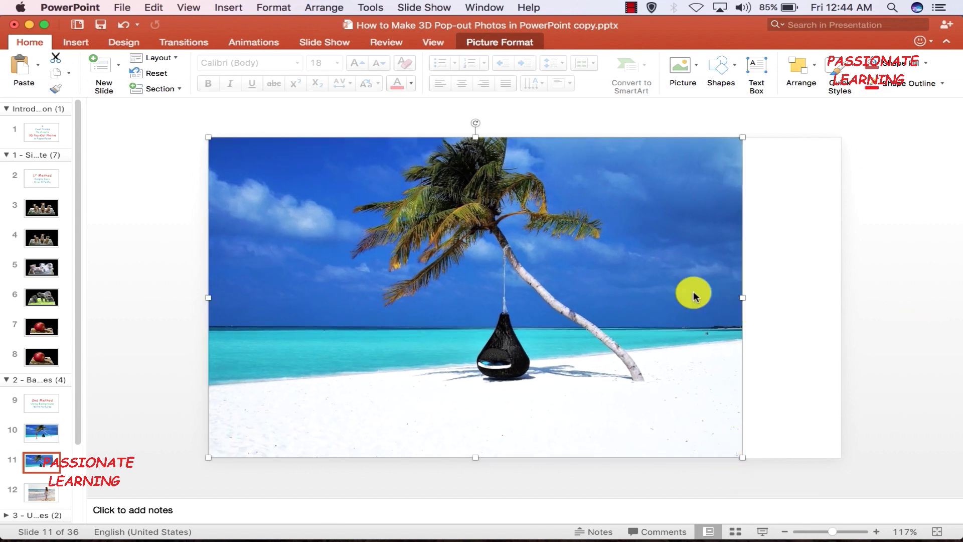
{"action": "left_click_drag", "start_coordinate": [742, 297], "coordinate": [834, 314]}
{"action": "left_click", "coordinate": [868, 322]}
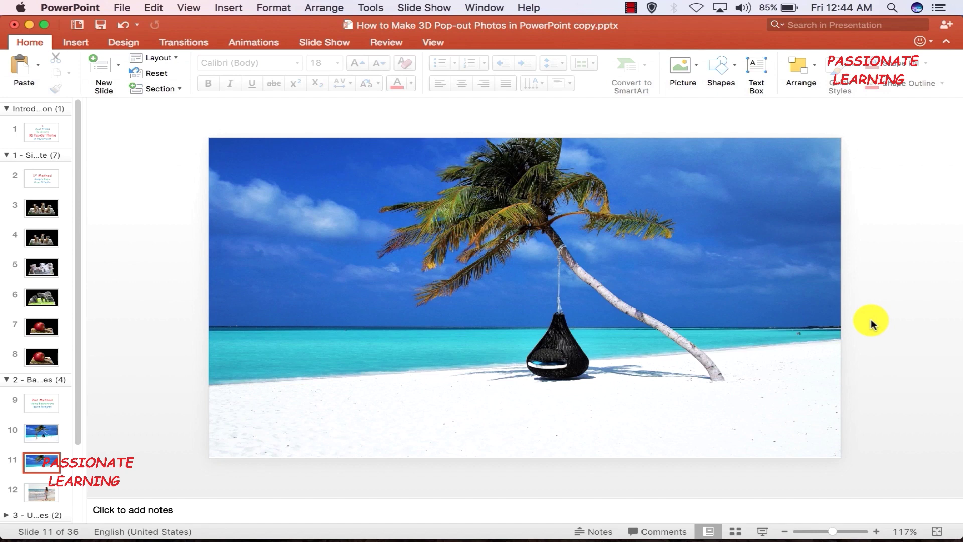
{"action": "left_click", "coordinate": [44, 492]}
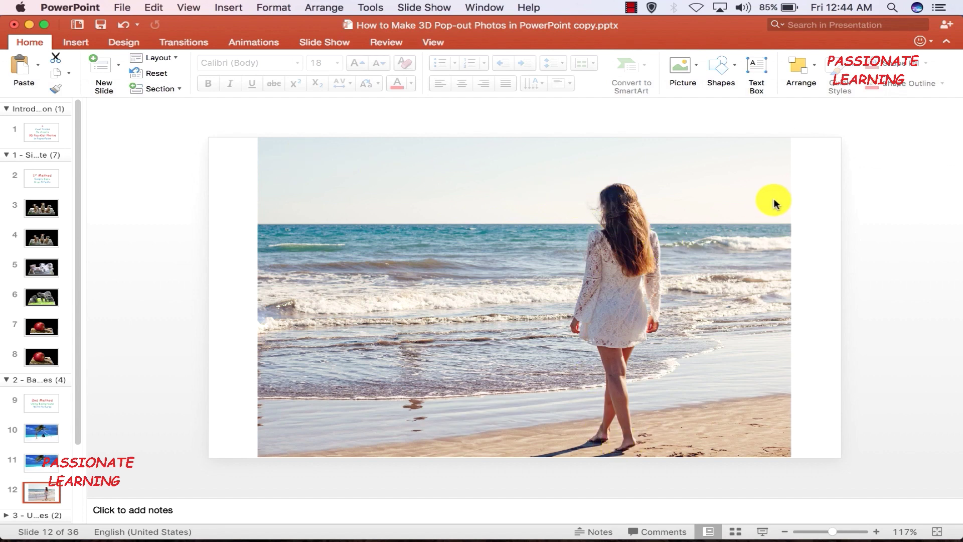
Start Remove Background on the beach-walk photo.
{"action": "left_click", "coordinate": [366, 193]}
{"action": "double_click", "coordinate": [368, 192]}
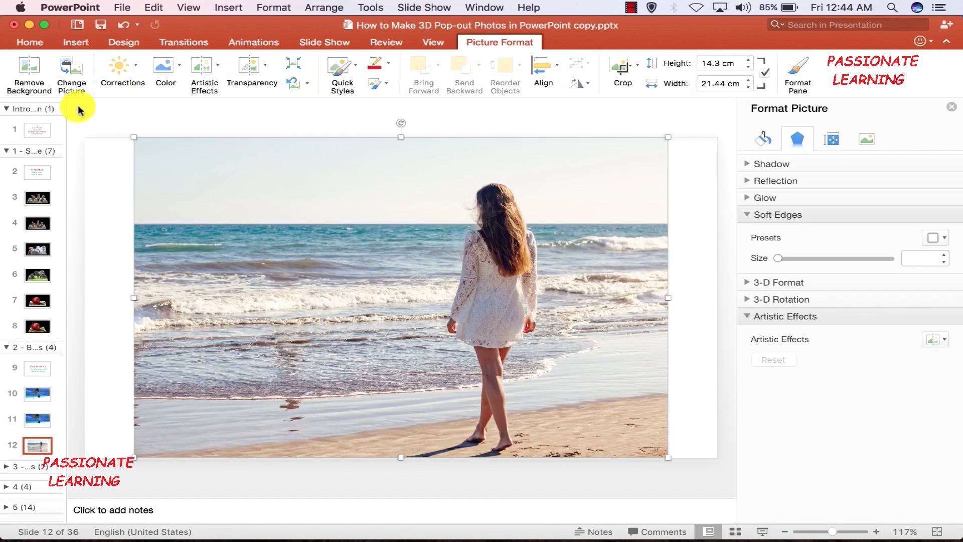
{"action": "left_click", "coordinate": [29, 73]}
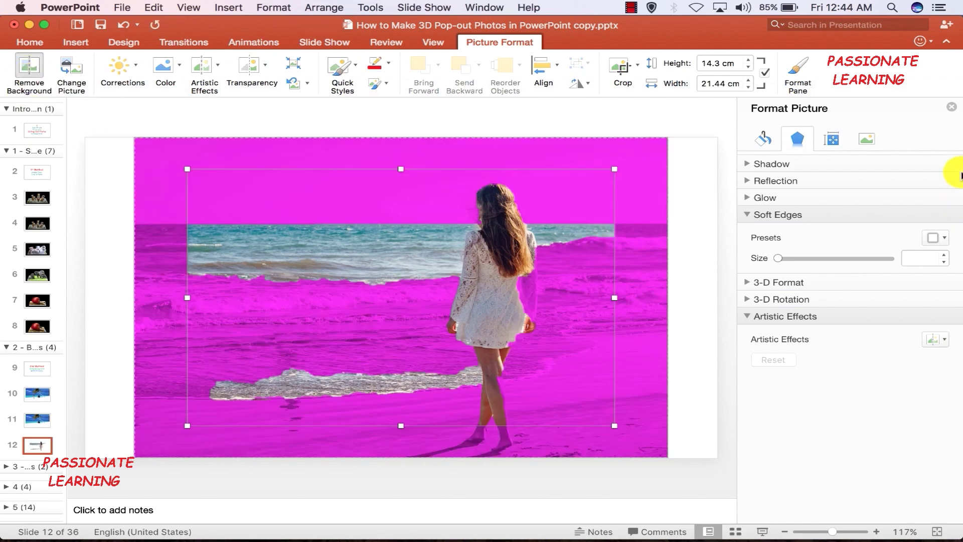
{"action": "left_click", "coordinate": [951, 109]}
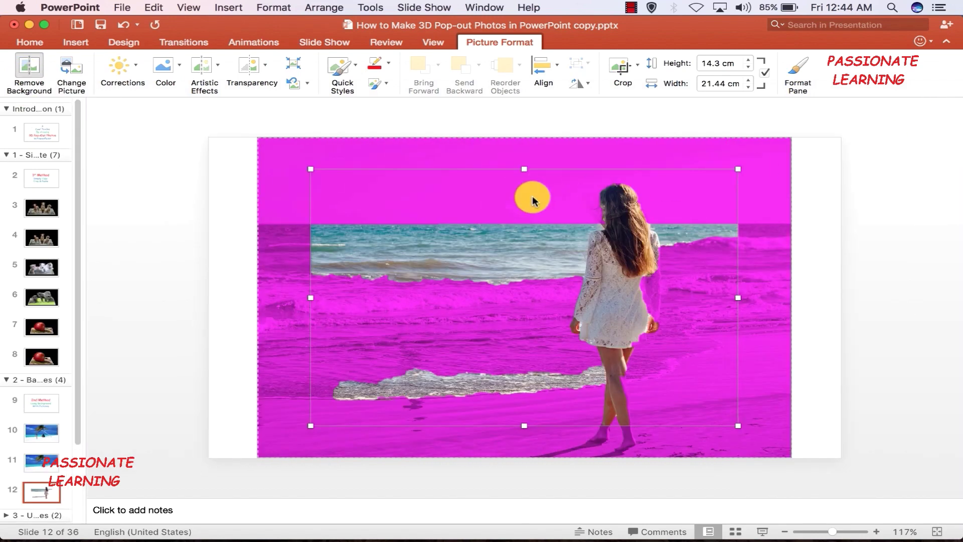
Keep the whole woman, mark the sea water for removal, and apply the background removal.
{"action": "left_click_drag", "start_coordinate": [523, 169], "coordinate": [523, 155]}
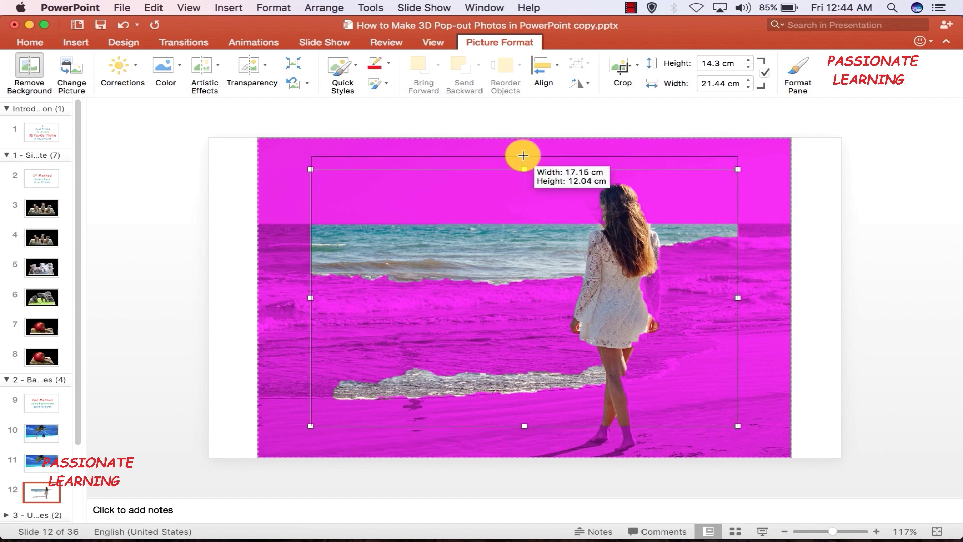
{"action": "left_click_drag", "start_coordinate": [524, 425], "coordinate": [536, 456]}
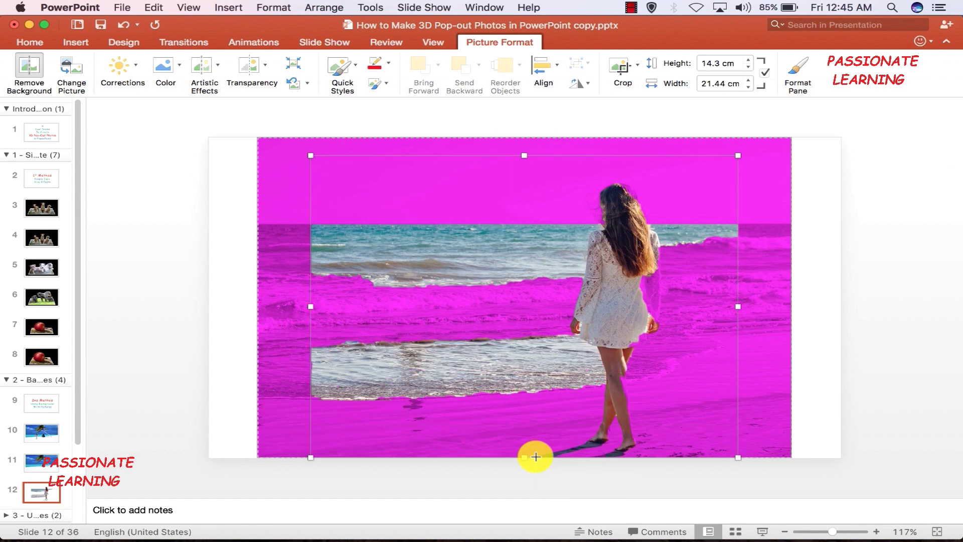
{"action": "left_click_drag", "start_coordinate": [519, 371], "coordinate": [408, 365]}
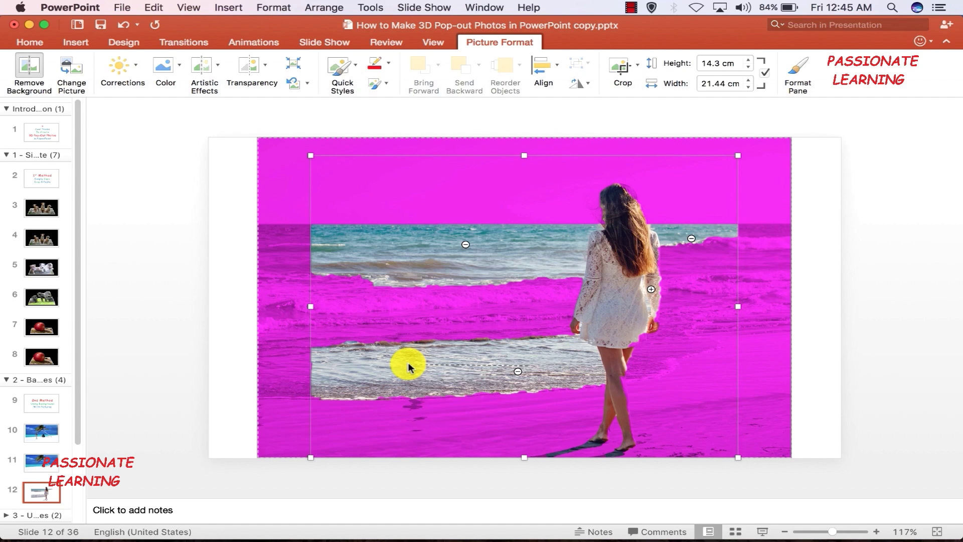
{"action": "mouse_move", "coordinate": [339, 243]}
{"action": "left_mouse_down"}
{"action": "mouse_move", "coordinate": [460, 255]}
{"action": "mouse_move", "coordinate": [549, 243]}
{"action": "left_mouse_up"}
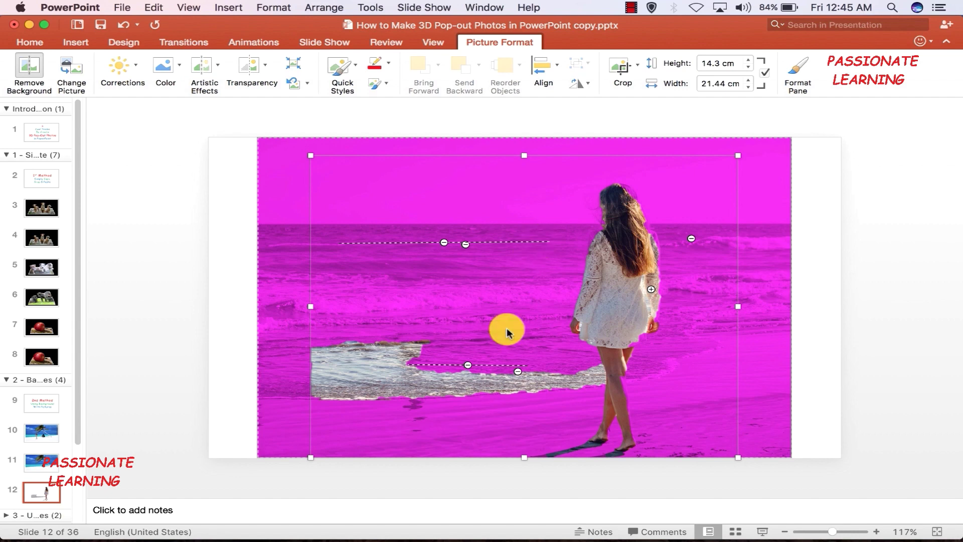
{"action": "left_click_drag", "start_coordinate": [467, 381], "coordinate": [386, 376]}
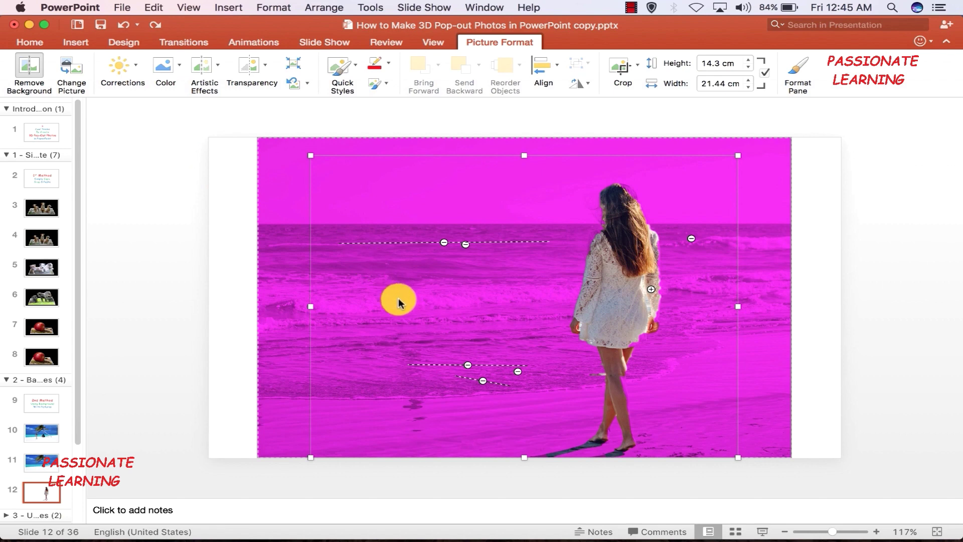
{"action": "left_click", "coordinate": [626, 189]}
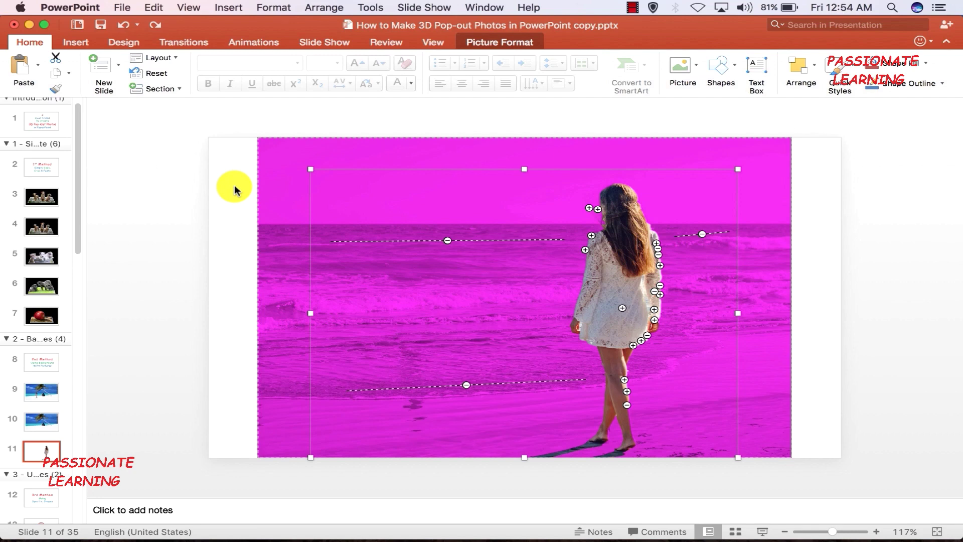
{"action": "left_click", "coordinate": [234, 189]}
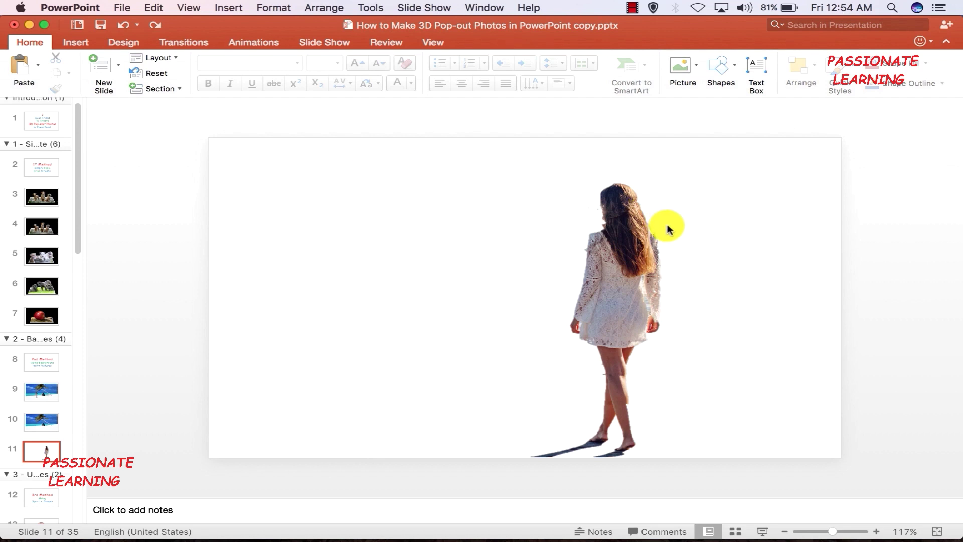
Copy the cut-out of the walking woman.
{"action": "left_click", "coordinate": [645, 246]}
{"action": "right_click", "coordinate": [645, 247]}
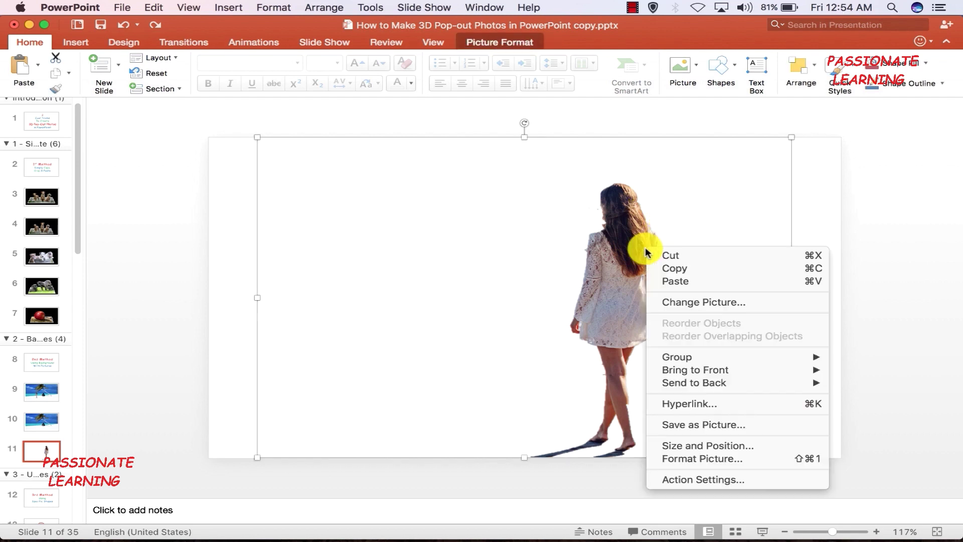
{"action": "left_click", "coordinate": [694, 268]}
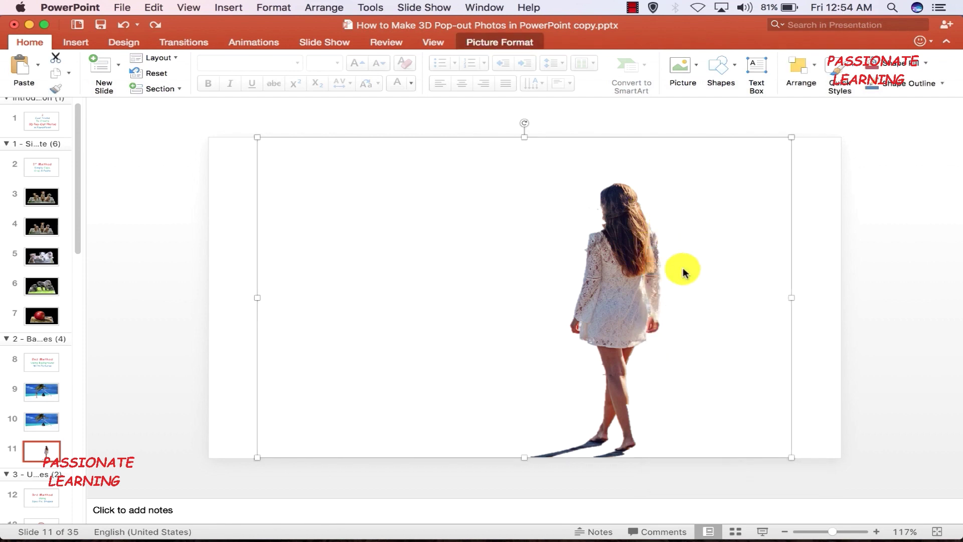
Paste the woman cut-out onto slide 10's palm-tree photo.
{"action": "left_click", "coordinate": [32, 422]}
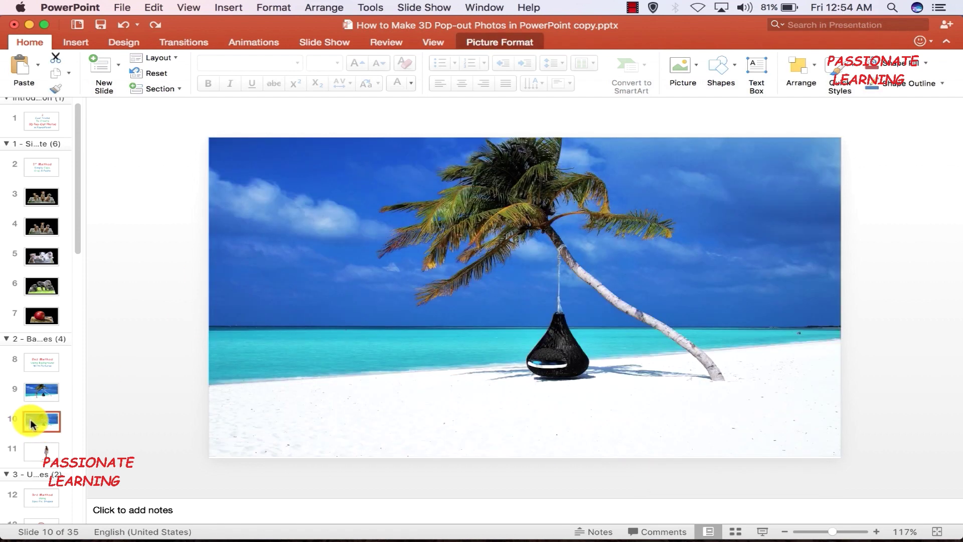
{"action": "right_click", "coordinate": [347, 256]}
{"action": "left_click", "coordinate": [376, 286]}
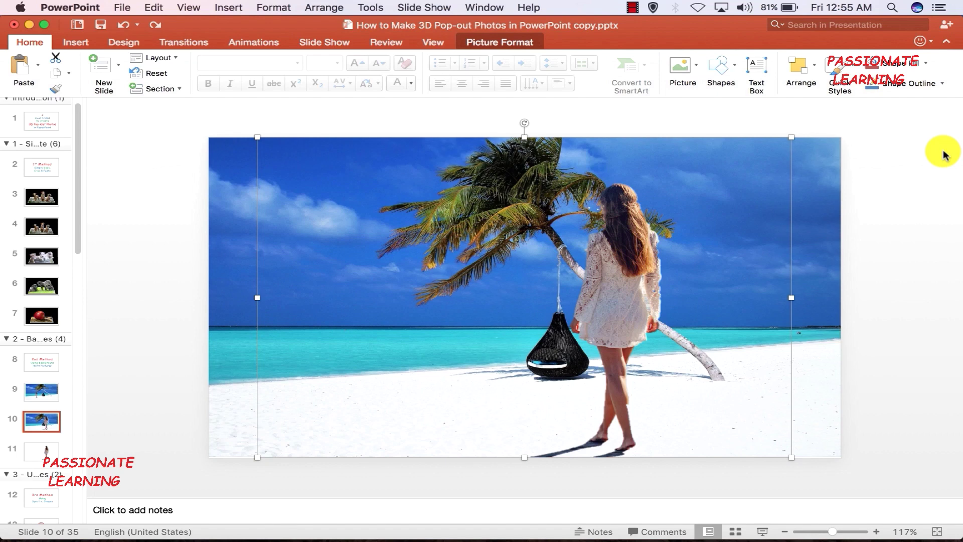
Shrink the woman, place her on the sand left of the hanging chair, and select both pictures.
{"action": "left_click_drag", "start_coordinate": [792, 138], "coordinate": [393, 298]}
{"action": "mouse_move", "coordinate": [443, 383]}
{"action": "left_mouse_down"}
{"action": "mouse_move", "coordinate": [435, 376]}
{"action": "mouse_move", "coordinate": [443, 359]}
{"action": "mouse_move", "coordinate": [438, 366]}
{"action": "left_mouse_up"}
{"action": "left_click", "coordinate": [866, 366]}
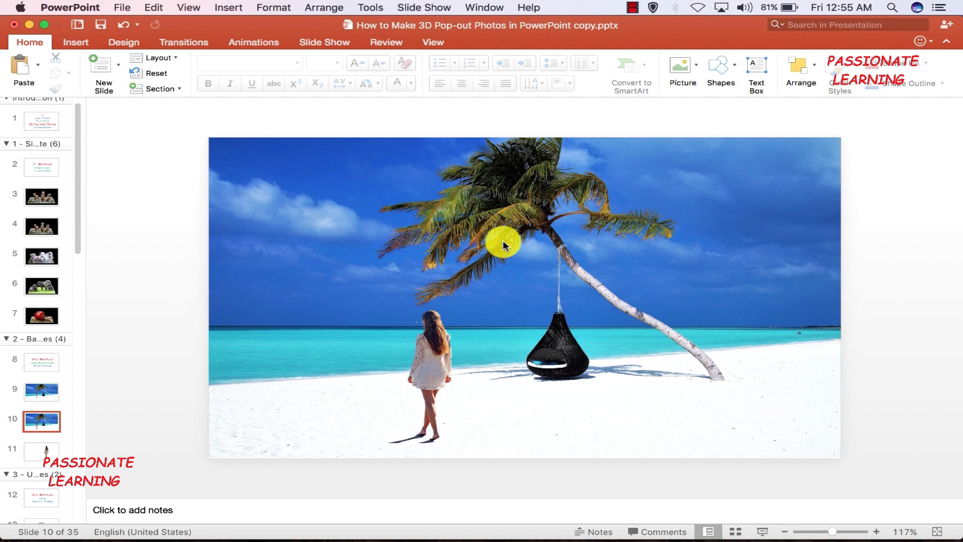
{"action": "key", "text": "super+a"}
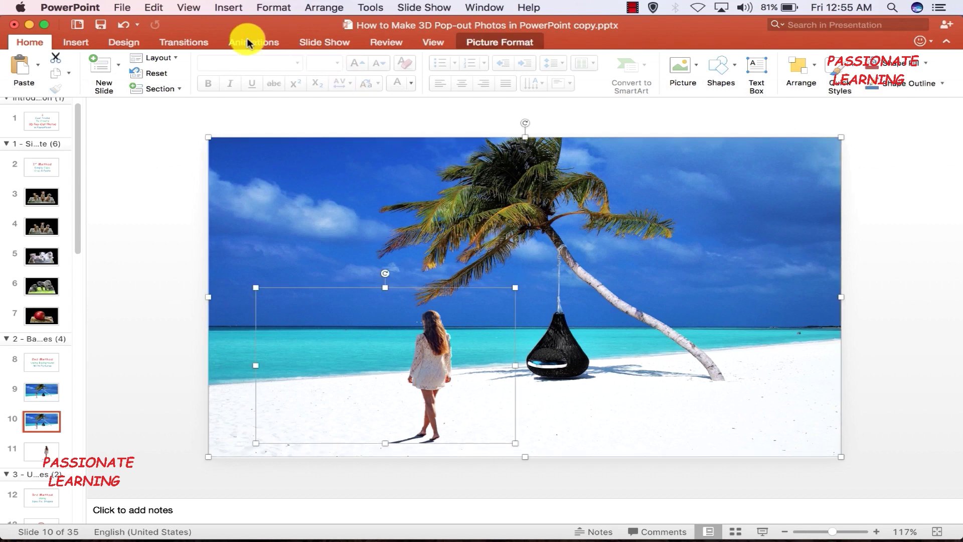
Apply the Grow/Shrink emphasis animation to both selected pictures.
{"action": "left_click", "coordinate": [248, 42]}
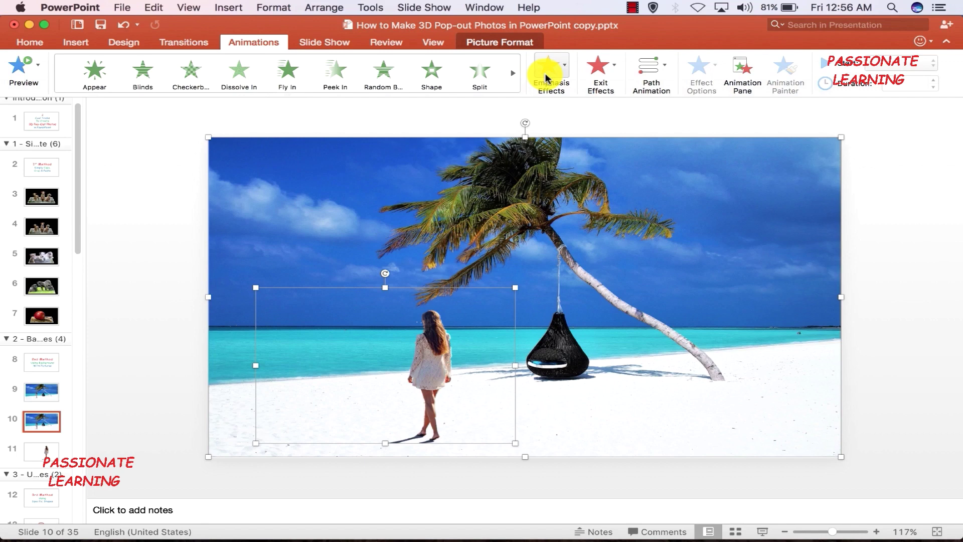
{"action": "left_click", "coordinate": [563, 75]}
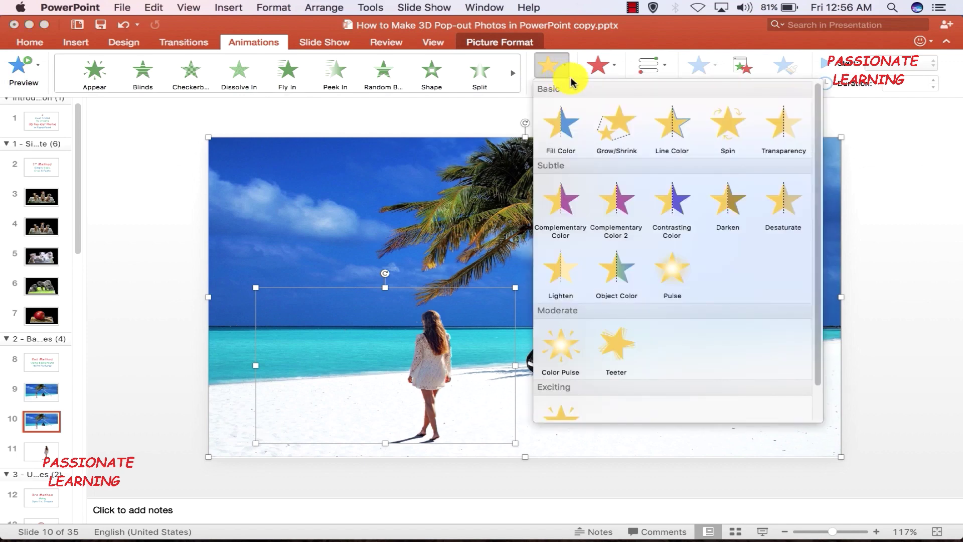
{"action": "left_click", "coordinate": [617, 130]}
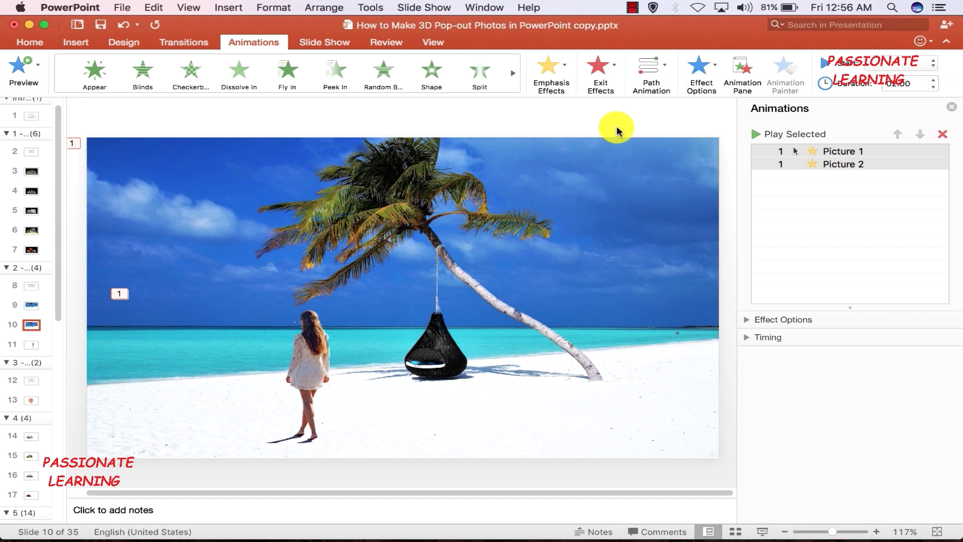
Set the Grow/Shrink size to a custom 130%.
{"action": "left_click", "coordinate": [747, 320]}
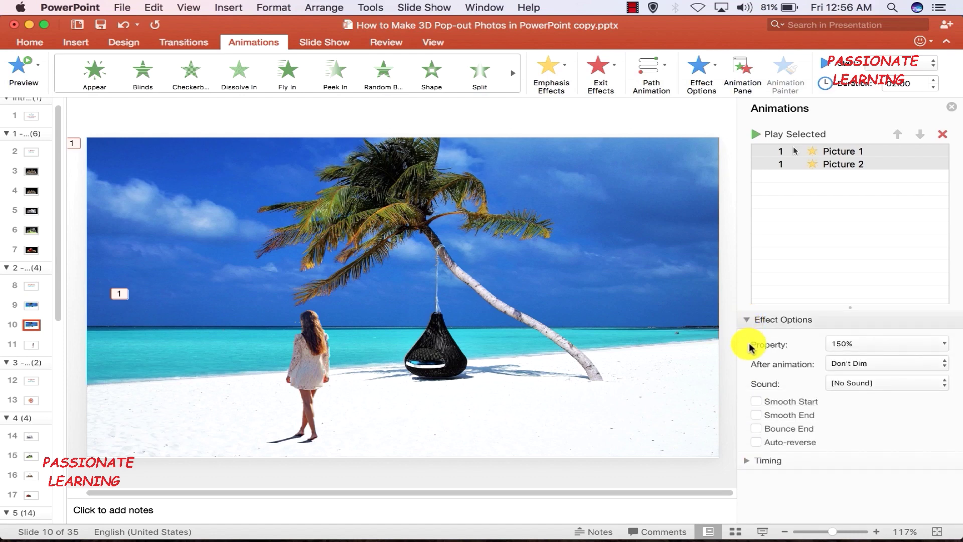
{"action": "left_click", "coordinate": [847, 345]}
{"action": "left_click", "coordinate": [845, 347]}
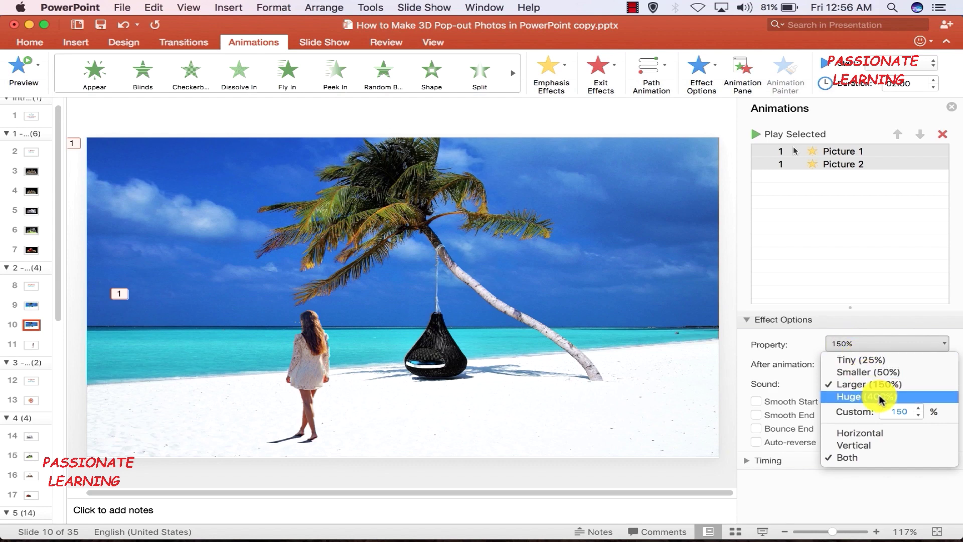
{"action": "left_click", "coordinate": [897, 410]}
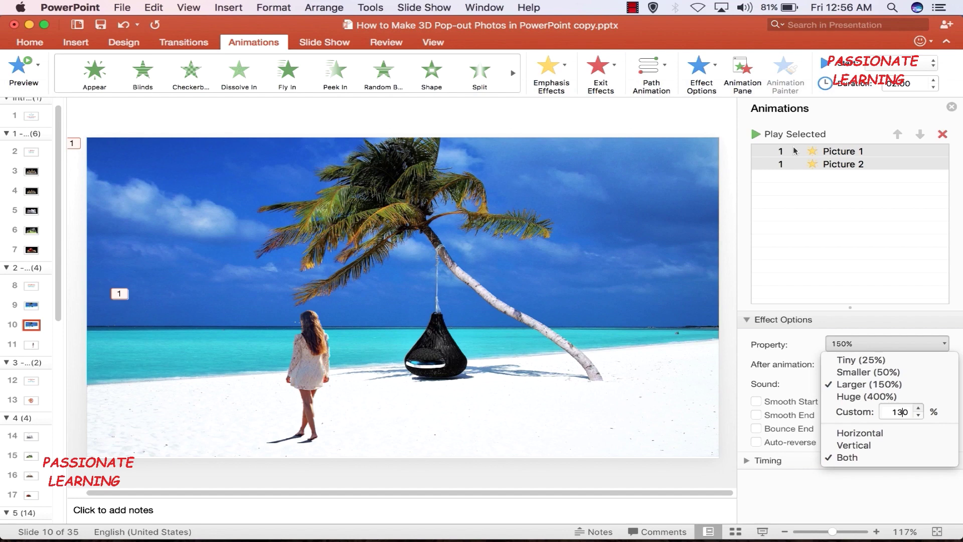
{"action": "left_click", "coordinate": [721, 276]}
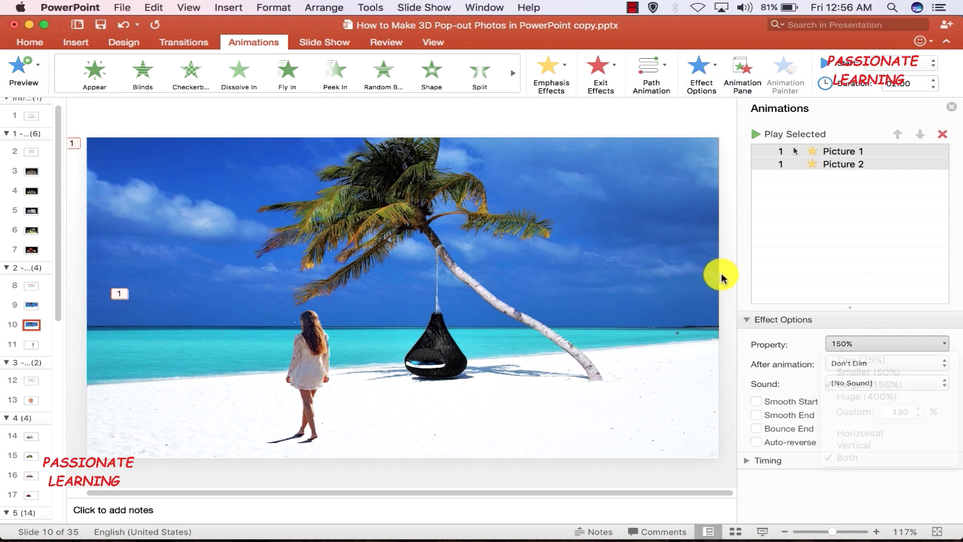
{"action": "left_click", "coordinate": [748, 321]}
Set the animation duration to 10 seconds.
{"action": "left_click", "coordinate": [749, 338]}
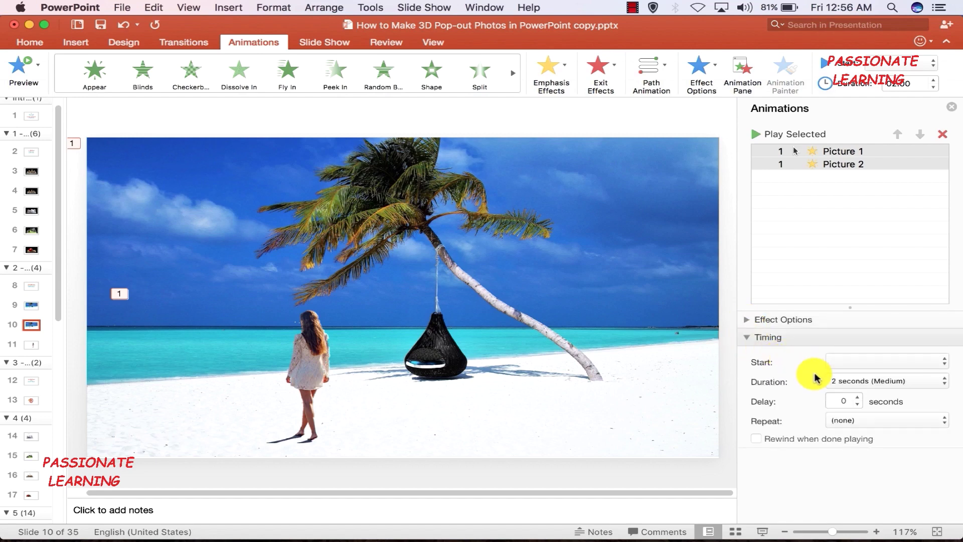
{"action": "left_click", "coordinate": [833, 382]}
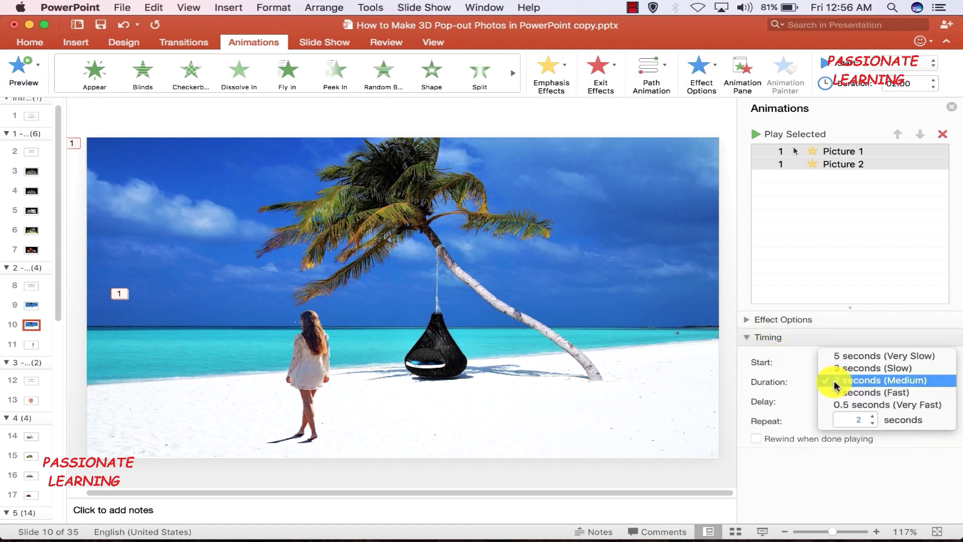
{"action": "left_click", "coordinate": [860, 413]}
{"action": "key", "text": "BackSpace"}
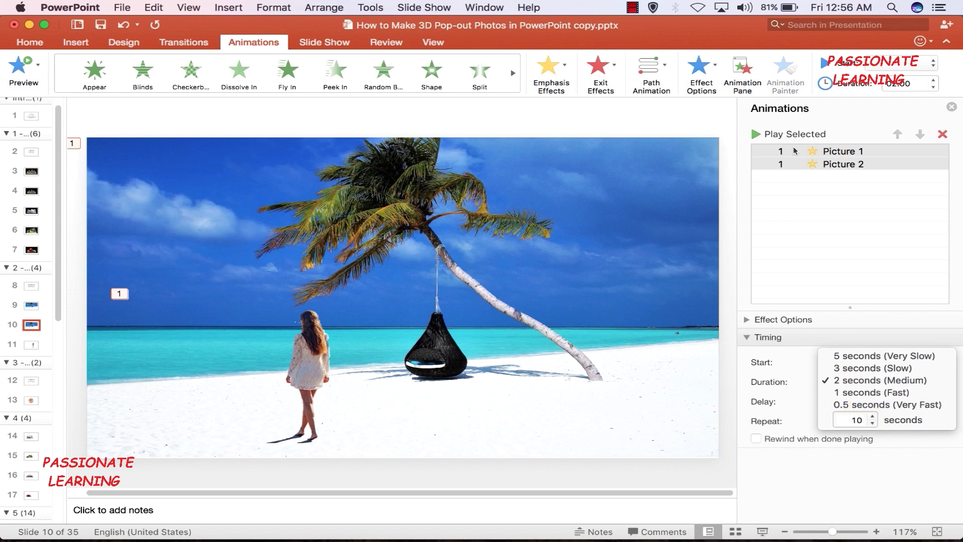
{"action": "left_click", "coordinate": [724, 402]}
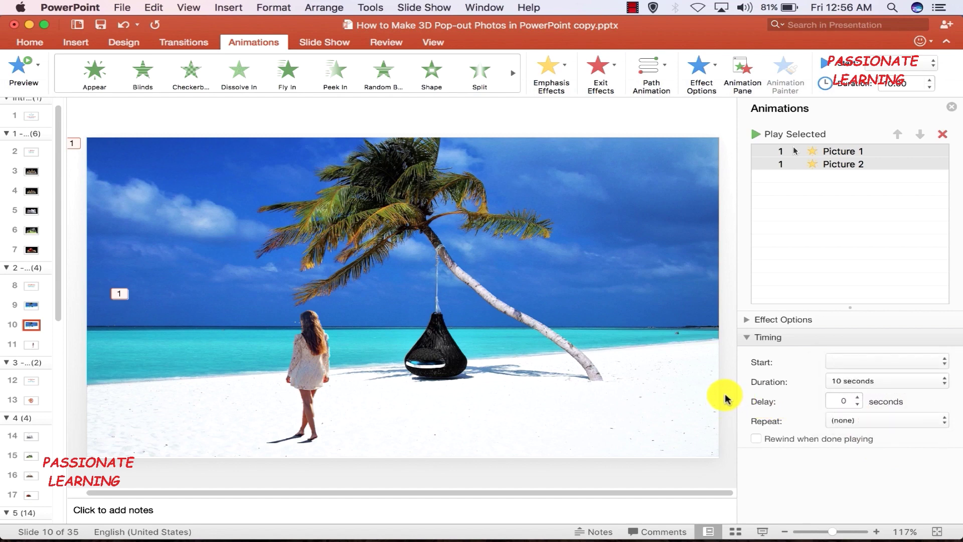
Make both animations start With Previous.
{"action": "left_click", "coordinate": [919, 63]}
{"action": "left_click", "coordinate": [921, 80]}
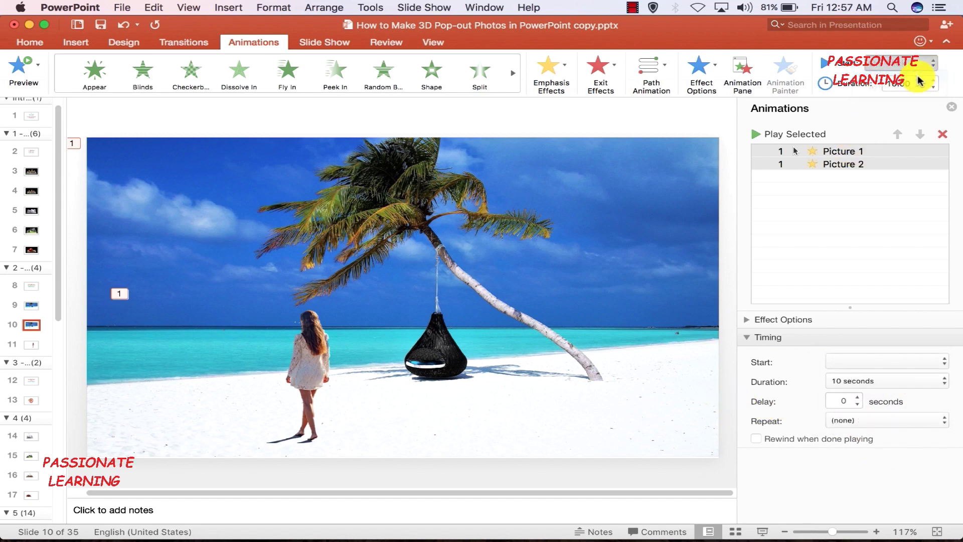
{"action": "left_click", "coordinate": [728, 166]}
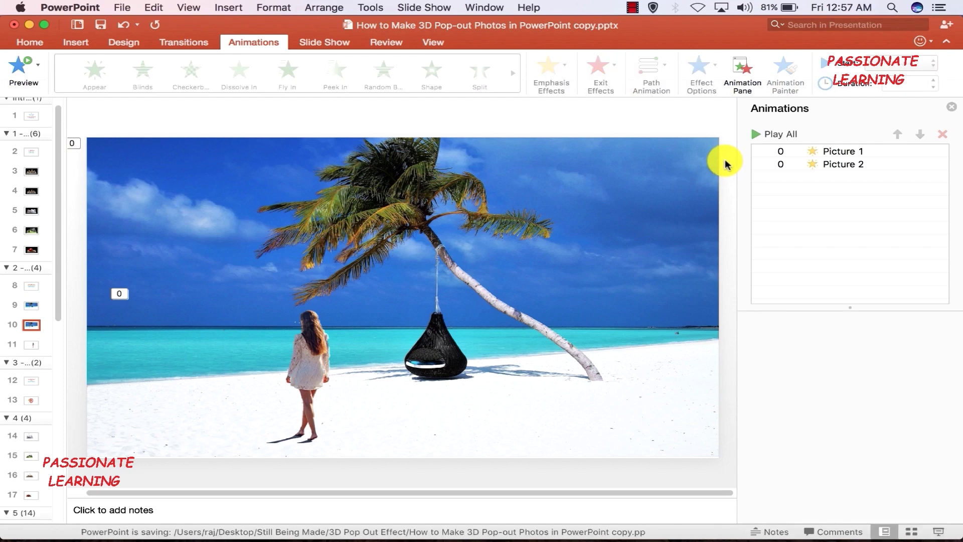
{"action": "left_click", "coordinate": [326, 43]}
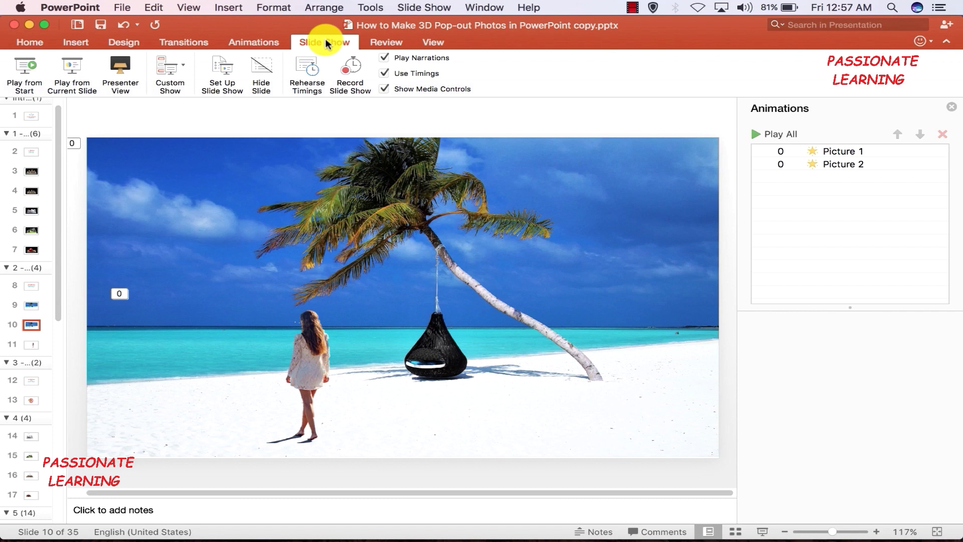
Preview the beach slide as a slideshow, then go to the '3rd Method Using Specific Shapes' slide.
{"action": "left_click", "coordinate": [72, 68]}
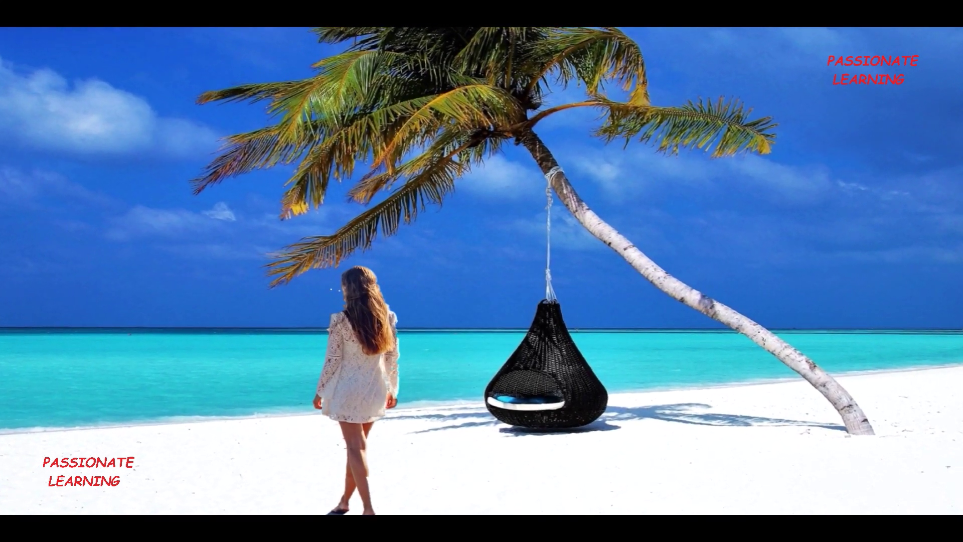
{"action": "key", "text": "Escape"}
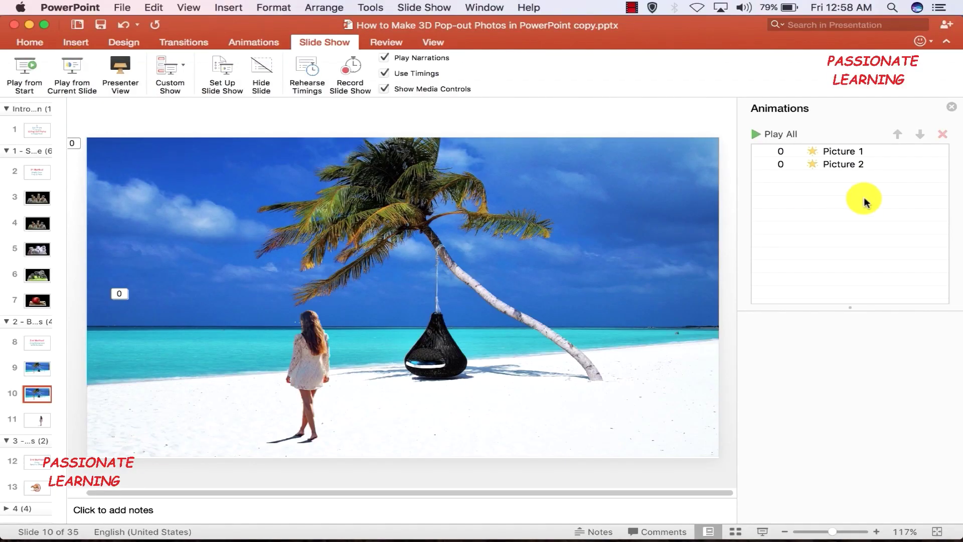
{"action": "left_click", "coordinate": [952, 108]}
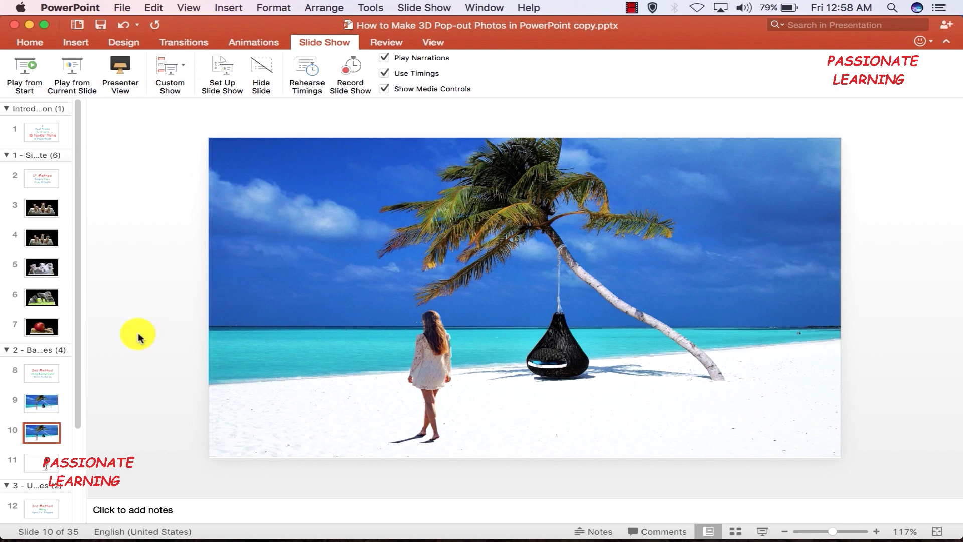
{"action": "left_click", "coordinate": [50, 507]}
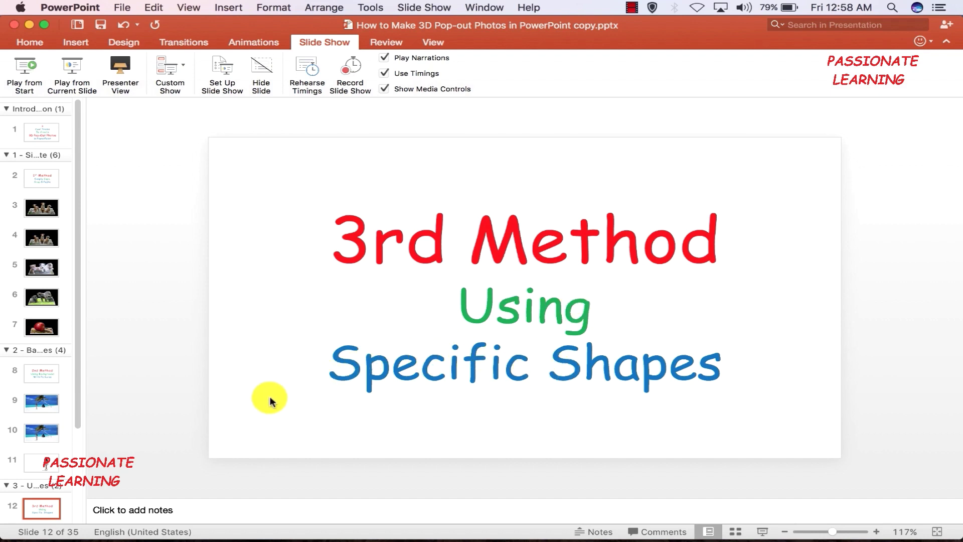
Show slide 13's finished dog-in-red-oval example at 123% zoom.
{"action": "scroll", "coordinate": [33, 481], "scroll_direction": "down", "scroll_amount": 2}
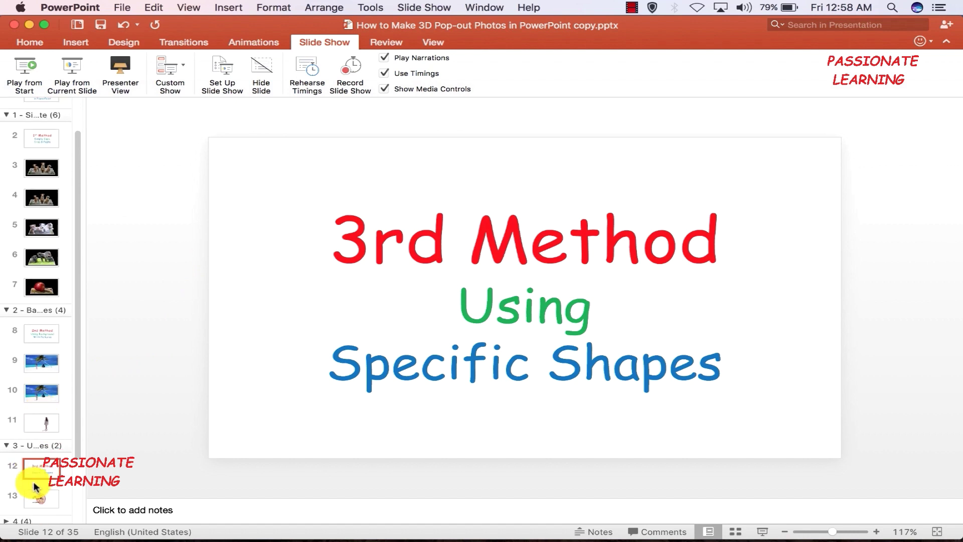
{"action": "left_click", "coordinate": [40, 498]}
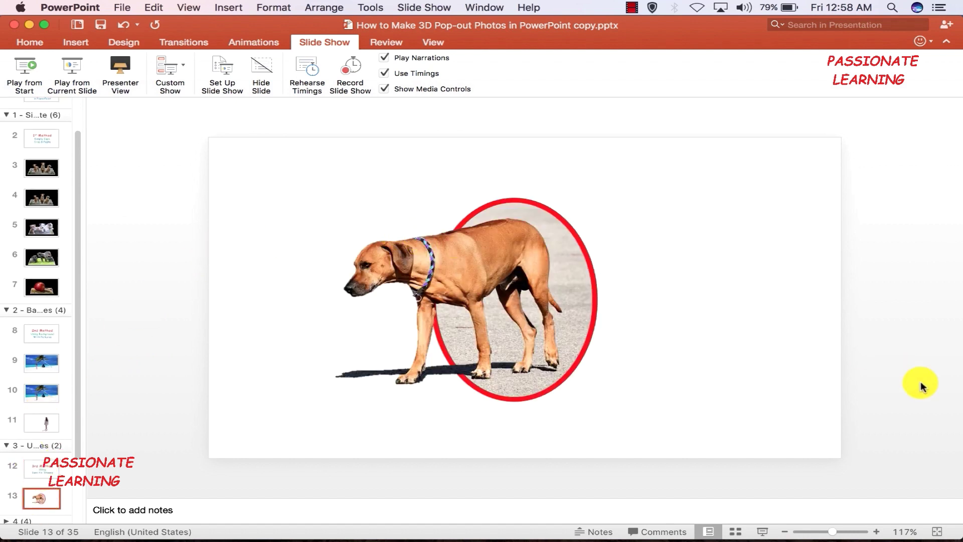
{"action": "left_click_drag", "start_coordinate": [833, 532], "coordinate": [838, 531]}
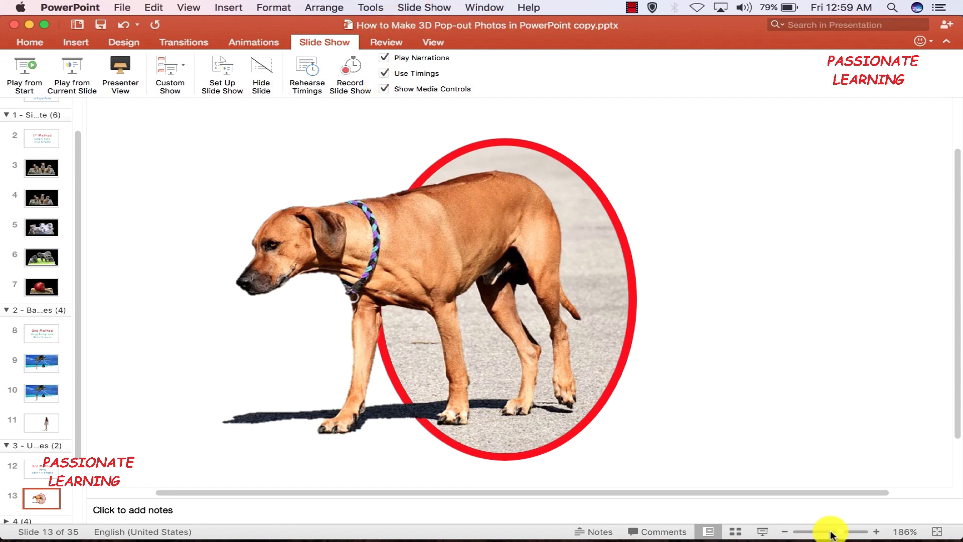
{"action": "left_click_drag", "start_coordinate": [837, 532], "coordinate": [833, 532]}
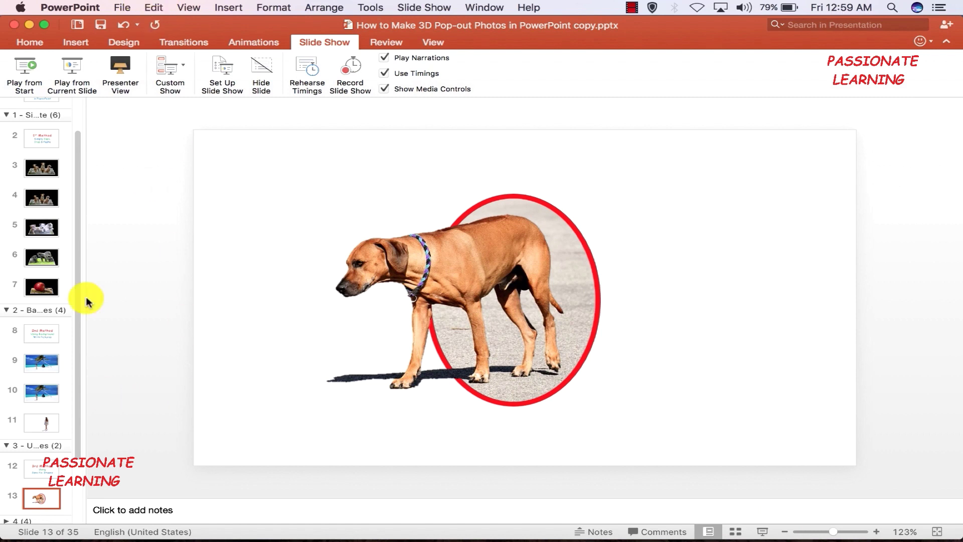
{"action": "left_click", "coordinate": [75, 43]}
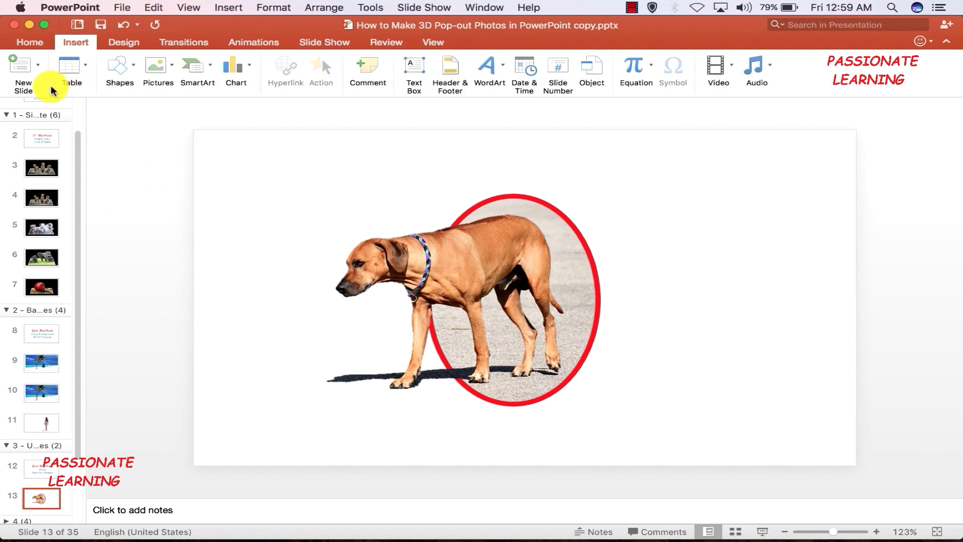
Add a new blank slide and insert dog-2.jpg from file onto it.
{"action": "left_click", "coordinate": [37, 68]}
{"action": "left_click", "coordinate": [99, 155]}
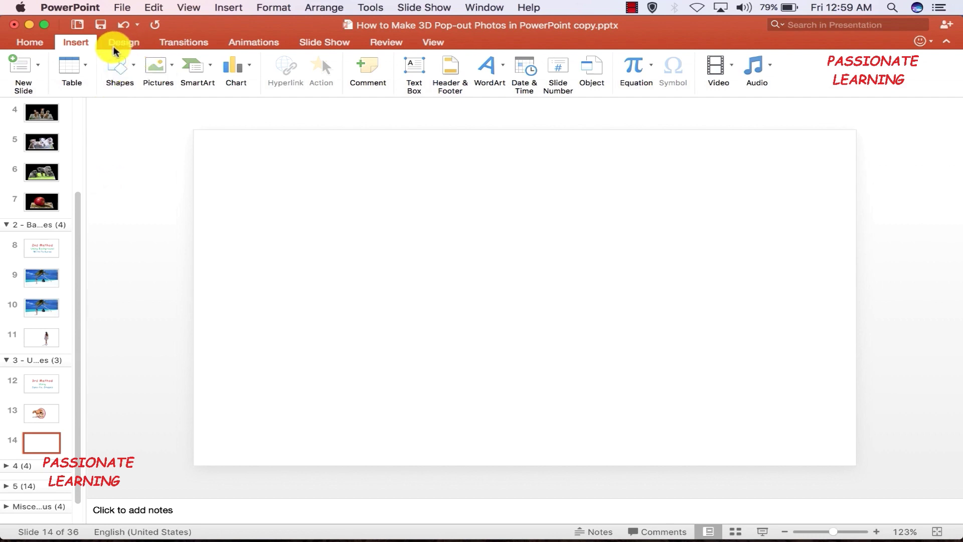
{"action": "left_click", "coordinate": [172, 69]}
{"action": "left_click", "coordinate": [200, 105]}
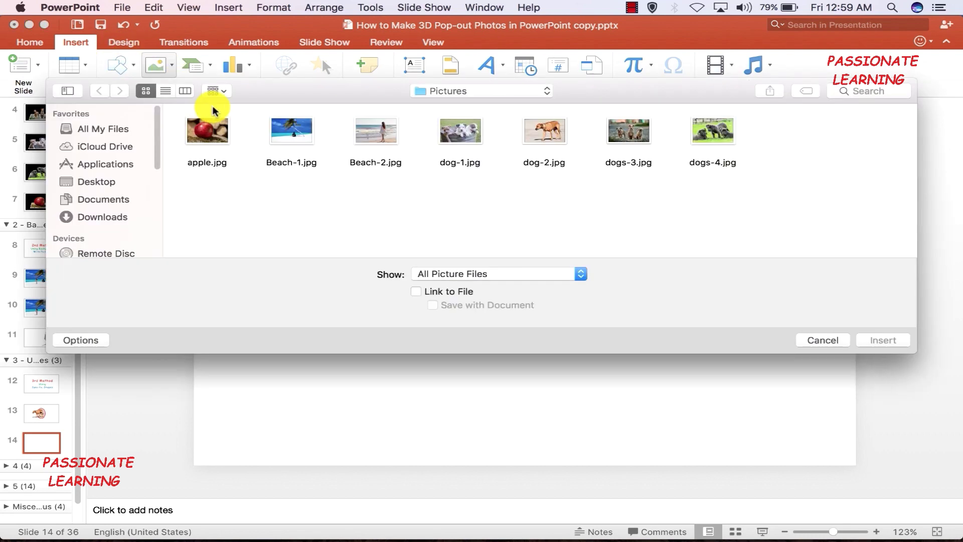
{"action": "left_click", "coordinate": [553, 134]}
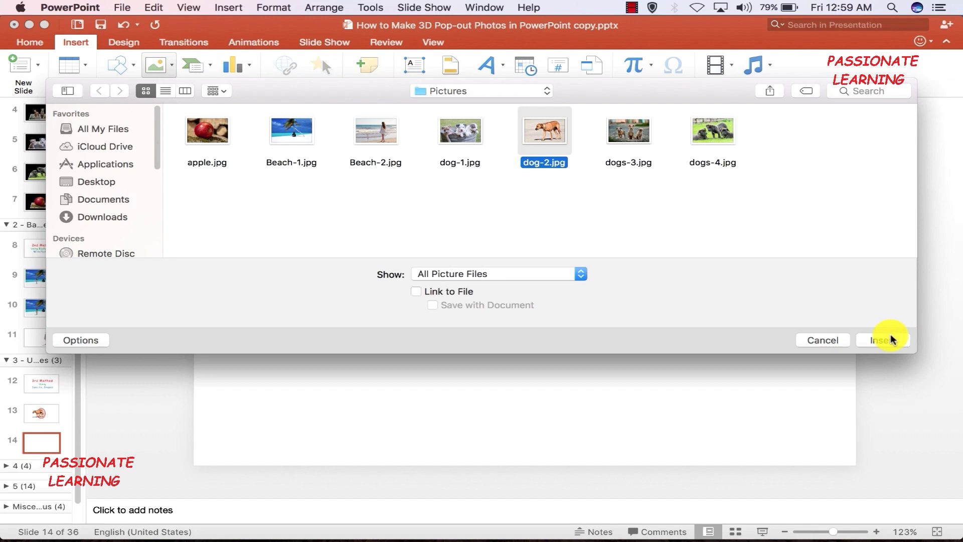
{"action": "left_click", "coordinate": [887, 339]}
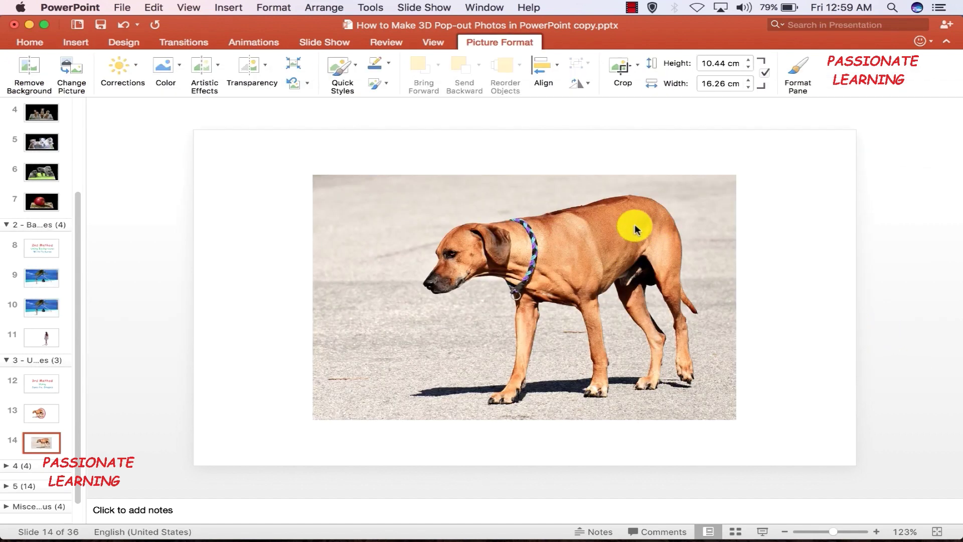
{"action": "left_click_drag", "start_coordinate": [535, 260], "coordinate": [447, 258]}
Duplicate the dog-2 photo and place the copy to the right of the original.
{"action": "right_click", "coordinate": [376, 243]}
{"action": "left_click", "coordinate": [405, 264]}
{"action": "right_click", "coordinate": [405, 262]}
{"action": "left_click", "coordinate": [410, 295]}
{"action": "left_click_drag", "start_coordinate": [441, 297], "coordinate": [841, 273]}
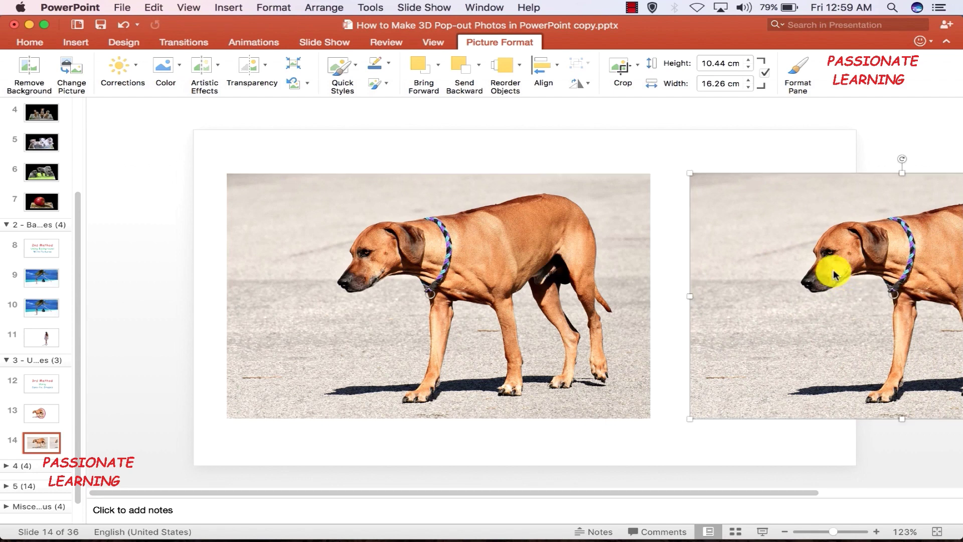
Crop the left dog-2 photo to an Oval shape.
{"action": "left_click", "coordinate": [460, 228]}
{"action": "double_click", "coordinate": [455, 226]}
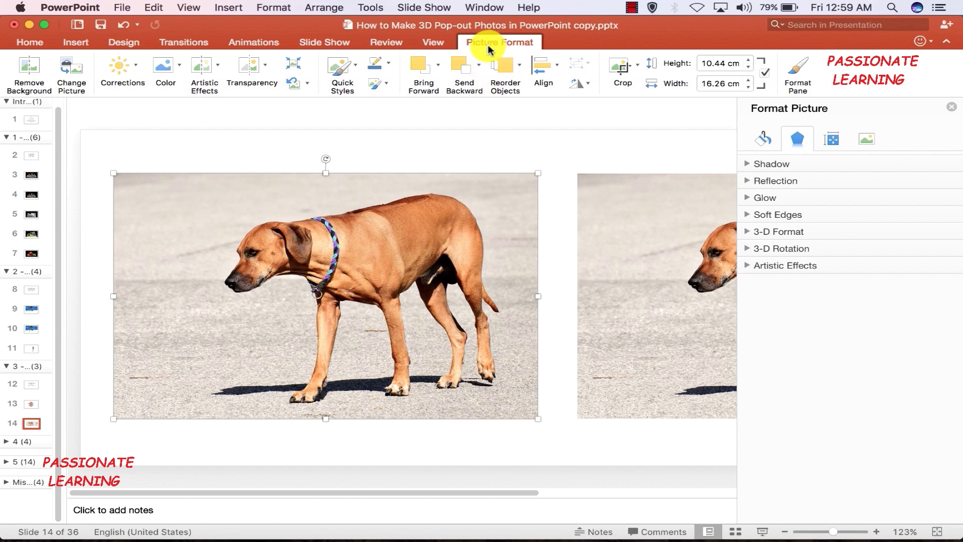
{"action": "left_click", "coordinate": [635, 73]}
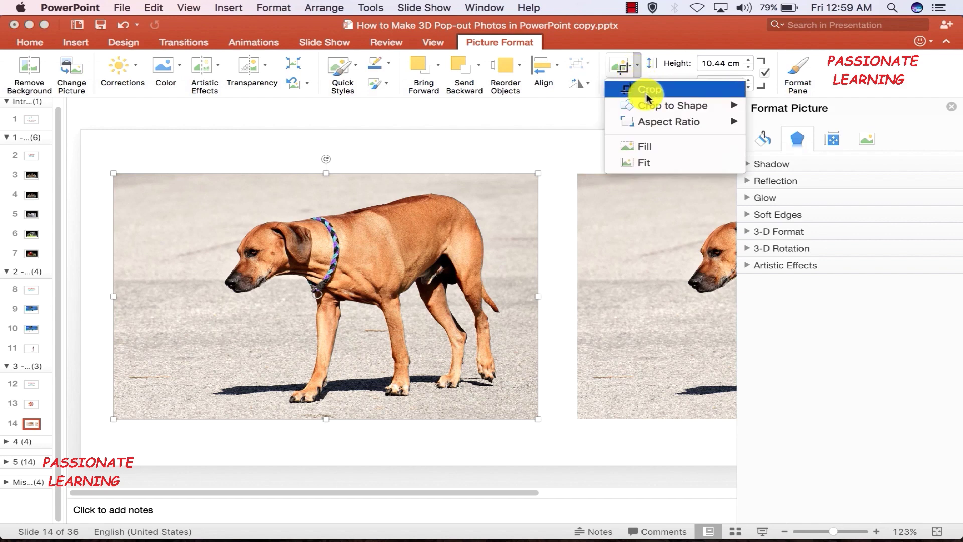
{"action": "mouse_move", "coordinate": [652, 107]}
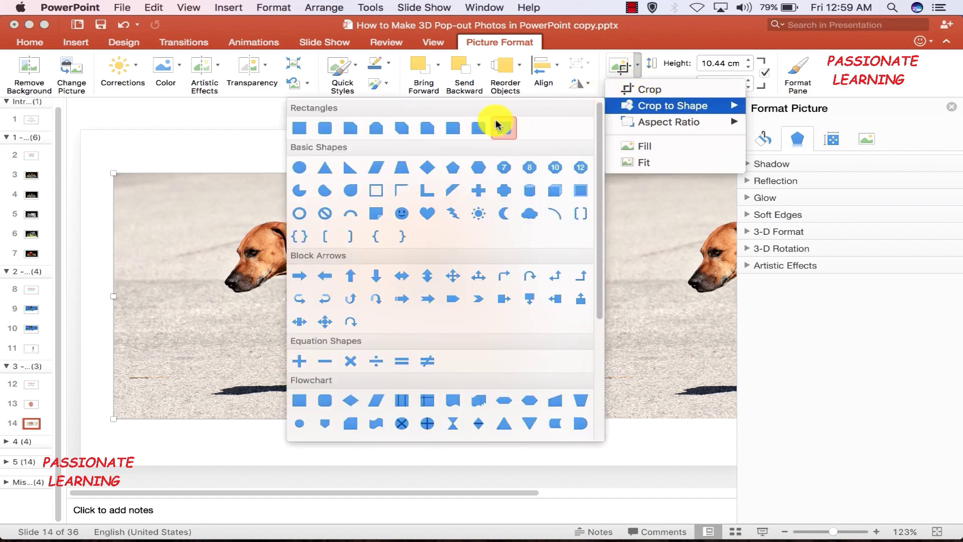
{"action": "left_click", "coordinate": [298, 167]}
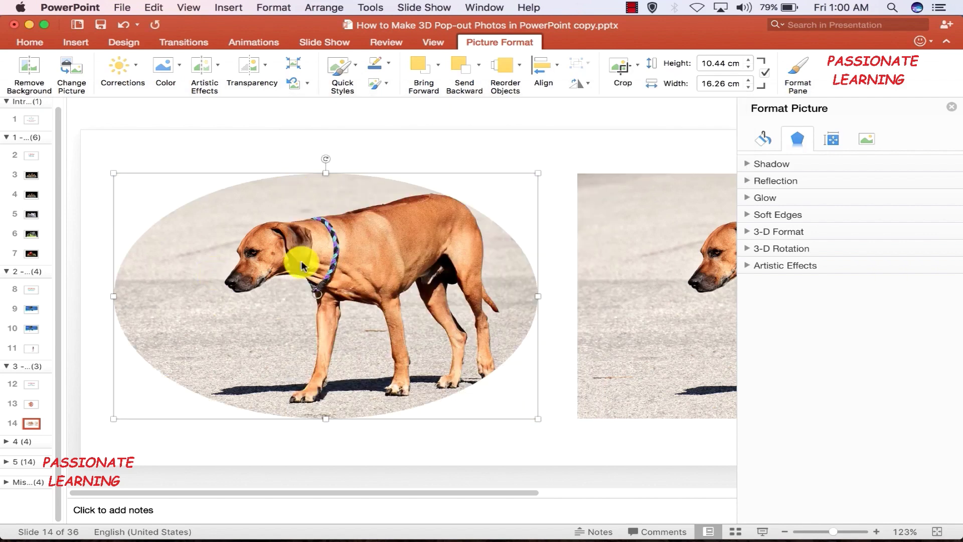
Trim the oval crop from the left to a 7.37 cm by 10.44 cm oval around the dog.
{"action": "left_click", "coordinate": [620, 67]}
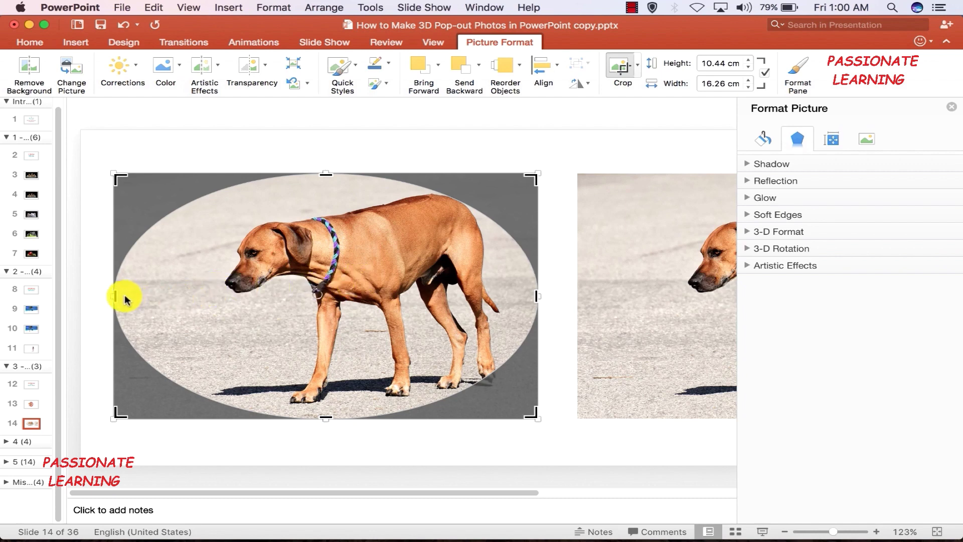
{"action": "left_click_drag", "start_coordinate": [117, 296], "coordinate": [348, 302]}
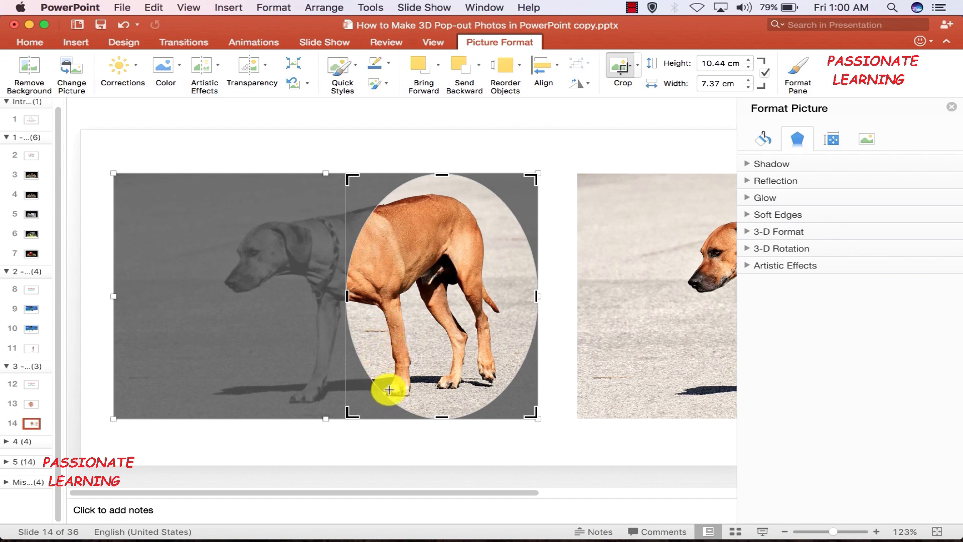
{"action": "left_click", "coordinate": [407, 449]}
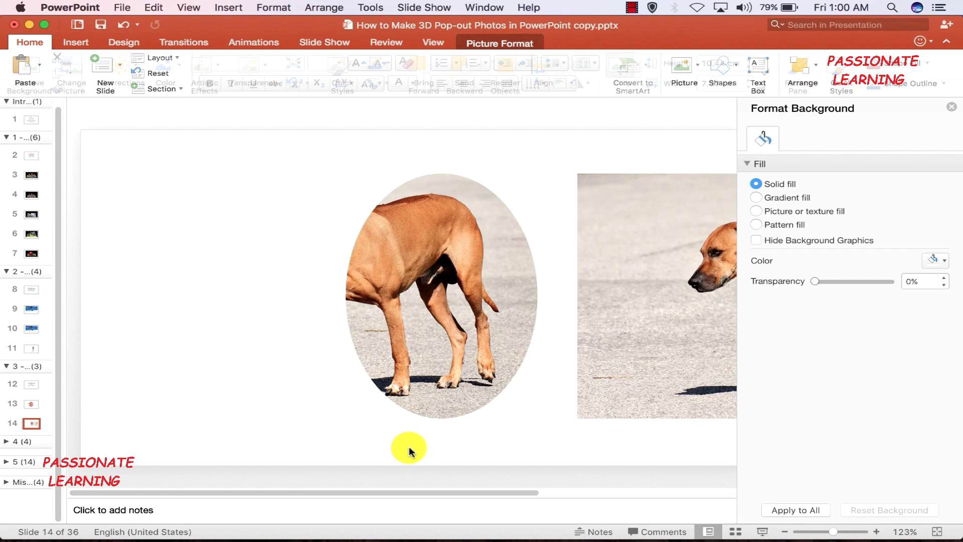
Set the oval picture's border colour to red.
{"action": "left_click", "coordinate": [951, 108]}
{"action": "double_click", "coordinate": [465, 246]}
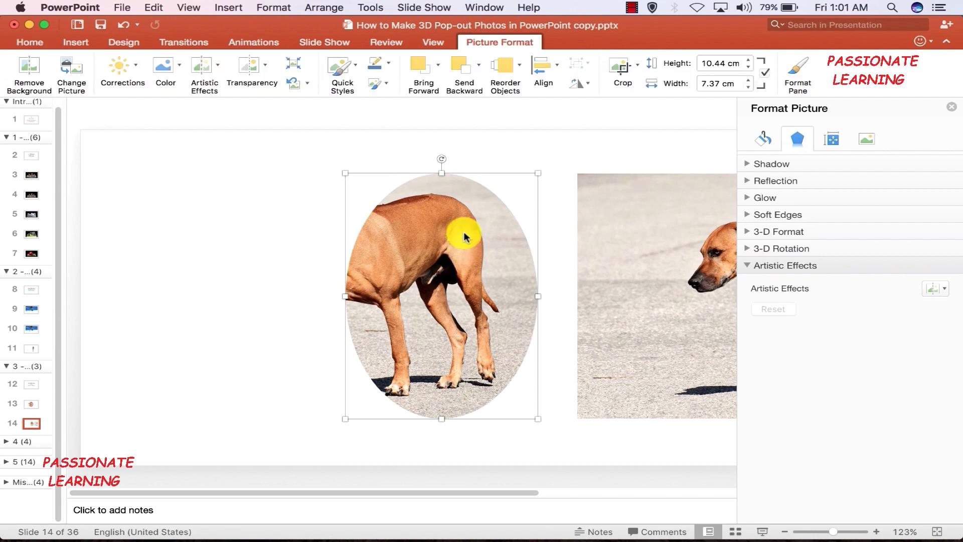
{"action": "left_click", "coordinate": [389, 63]}
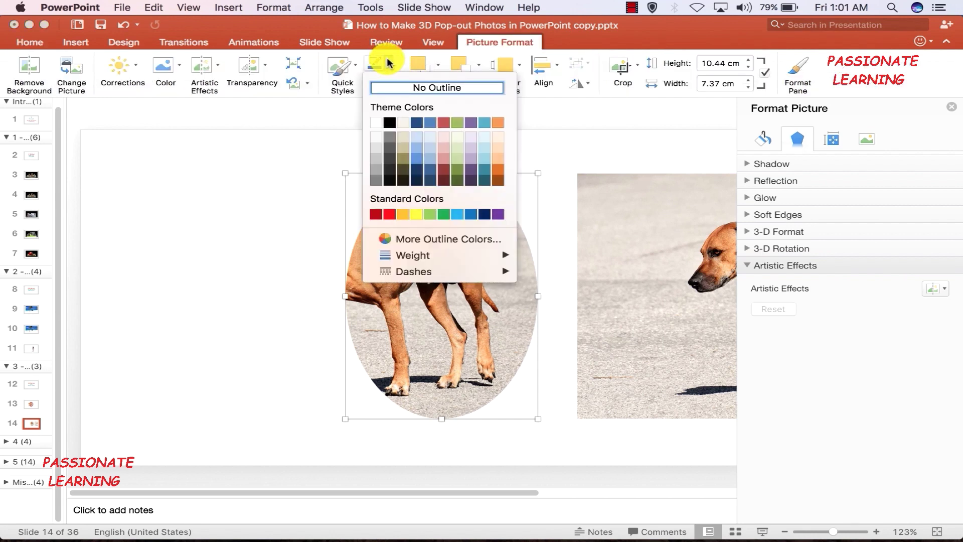
{"action": "left_click", "coordinate": [394, 213]}
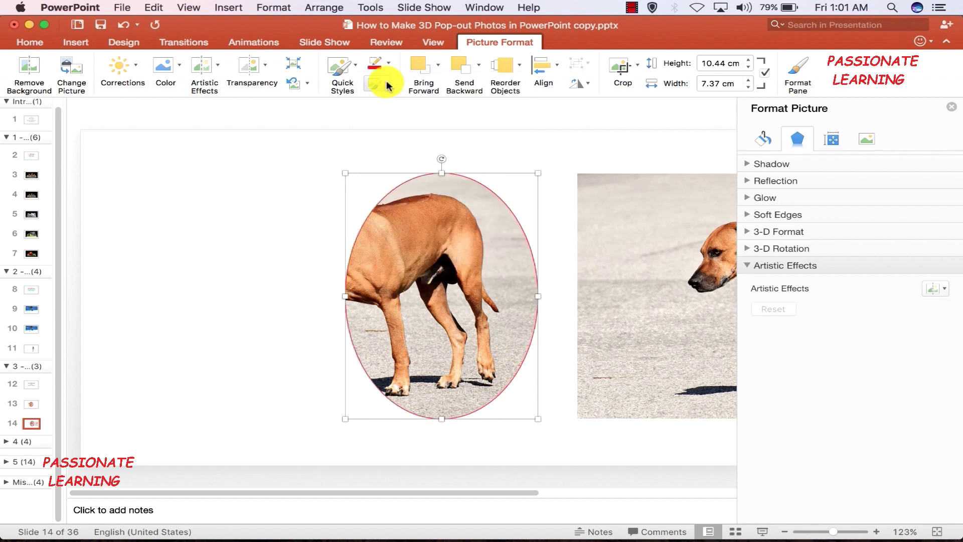
Thicken the red border to 6 pt weight.
{"action": "left_click", "coordinate": [391, 66]}
{"action": "mouse_move", "coordinate": [452, 254]}
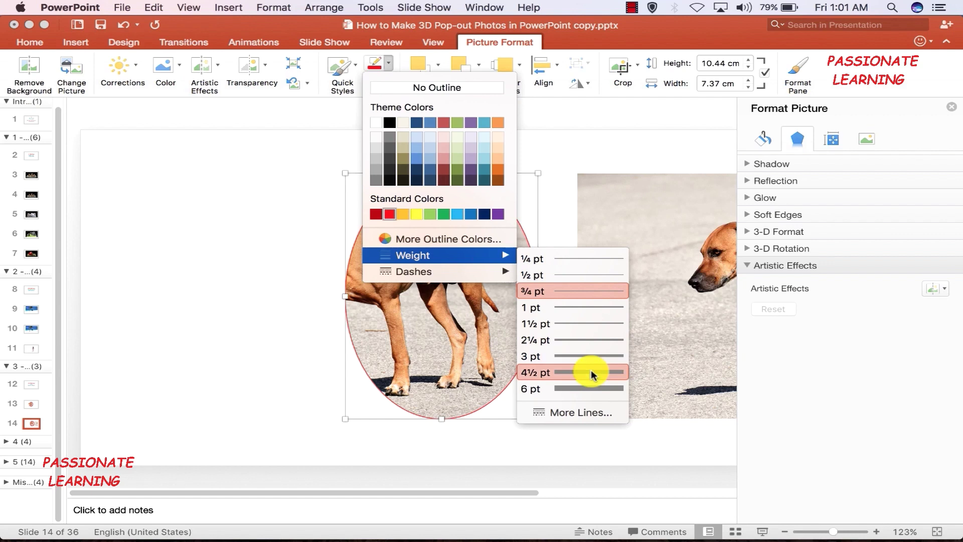
{"action": "left_click", "coordinate": [584, 387]}
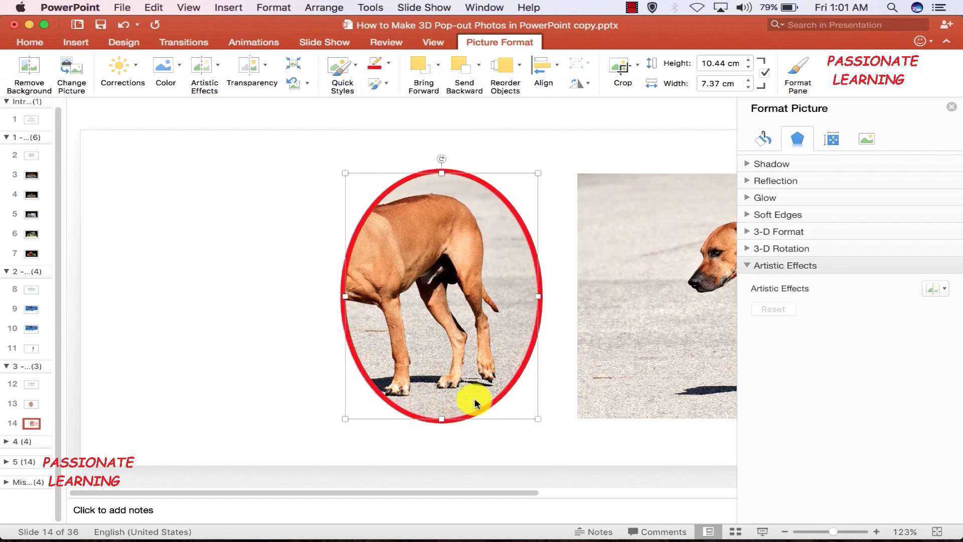
{"action": "left_click", "coordinate": [504, 148]}
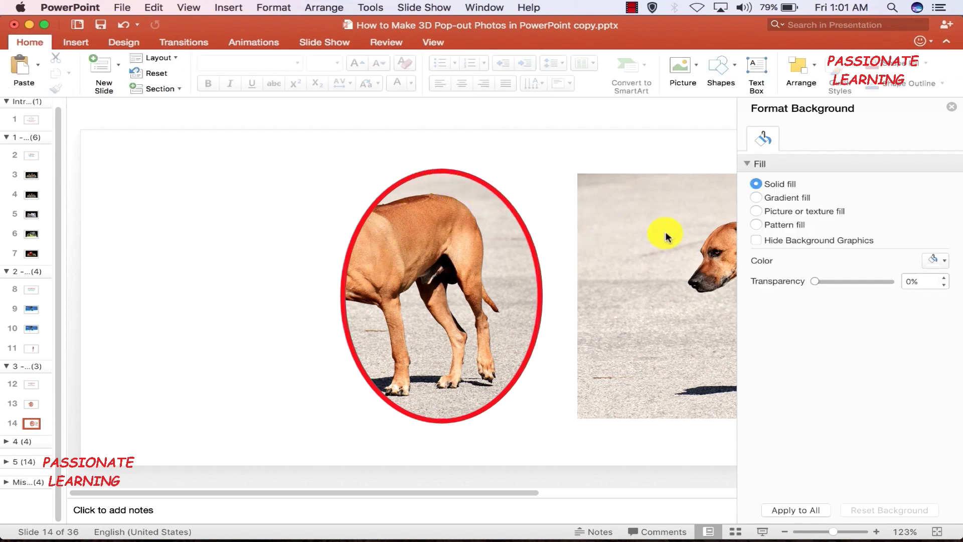
Close the Format Background pane and select the right-hand dog photo.
{"action": "left_click", "coordinate": [951, 107]}
{"action": "scroll", "coordinate": [883, 486], "scroll_direction": "right", "scroll_amount": 2}
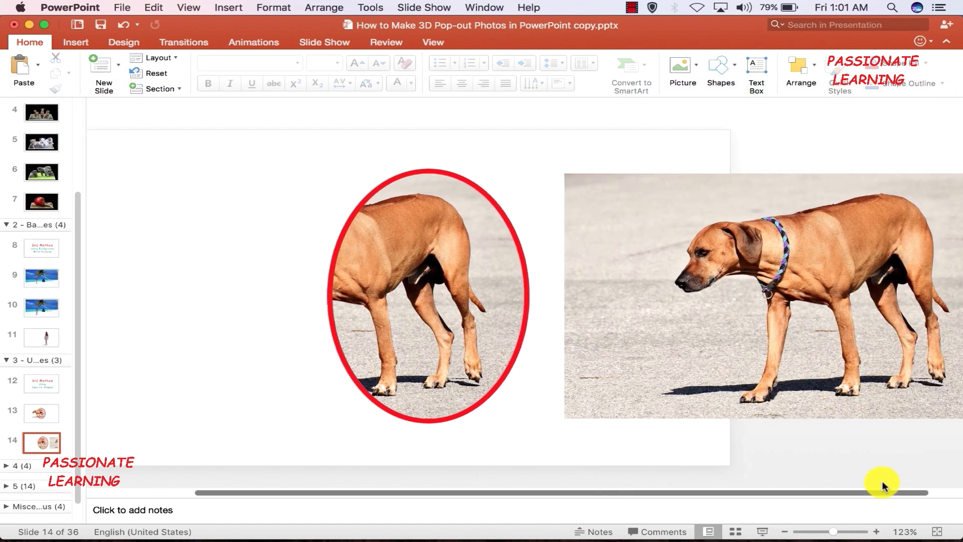
{"action": "scroll", "coordinate": [883, 485], "scroll_direction": "right", "scroll_amount": 1}
{"action": "left_click", "coordinate": [703, 173]}
{"action": "double_click", "coordinate": [636, 214]}
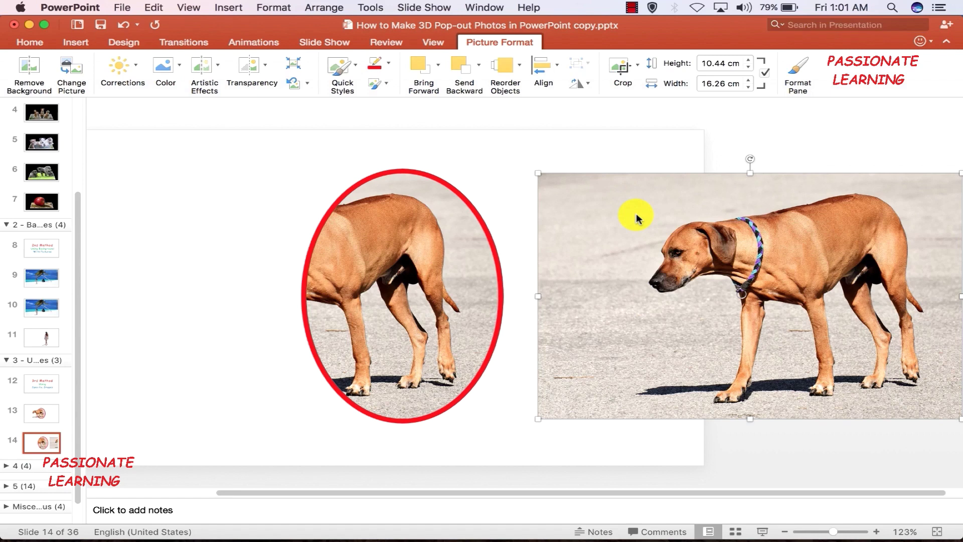
Remove the photo's background, stretching the kept area to include the dog's feet and back.
{"action": "left_click", "coordinate": [23, 73]}
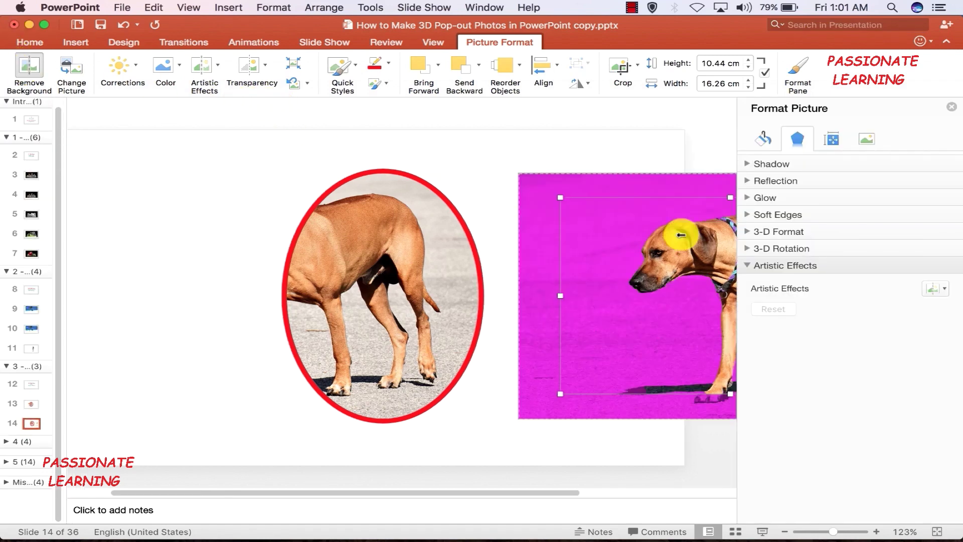
{"action": "left_click", "coordinate": [950, 109]}
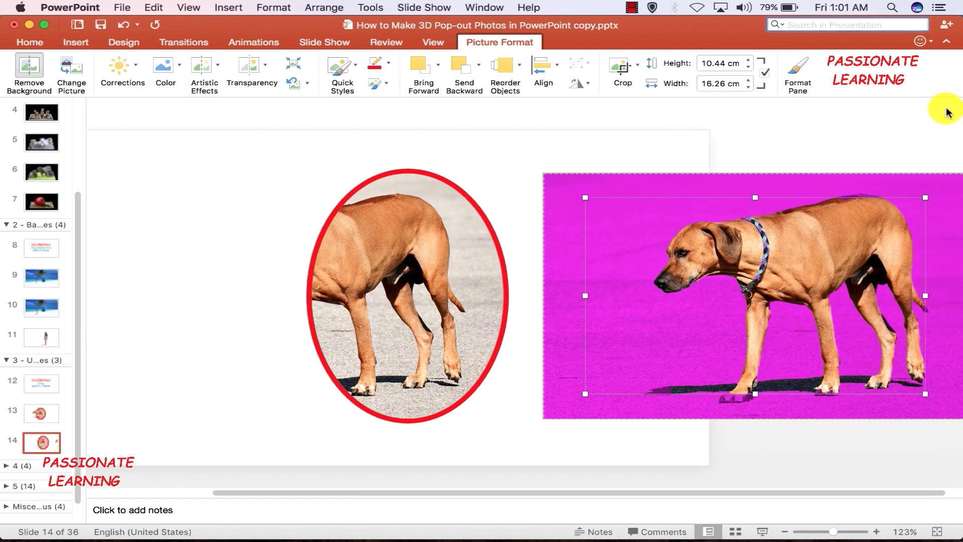
{"action": "mouse_move", "coordinate": [927, 295]}
{"action": "left_mouse_down"}
{"action": "mouse_move", "coordinate": [947, 296]}
{"action": "mouse_move", "coordinate": [924, 302]}
{"action": "left_mouse_up"}
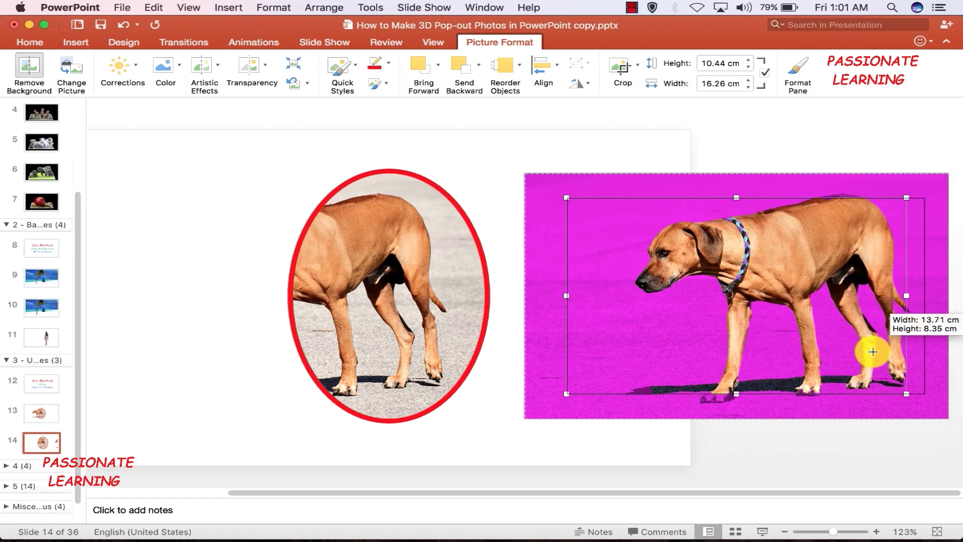
{"action": "left_click_drag", "start_coordinate": [748, 393], "coordinate": [750, 410]}
{"action": "left_click_drag", "start_coordinate": [744, 200], "coordinate": [746, 185]}
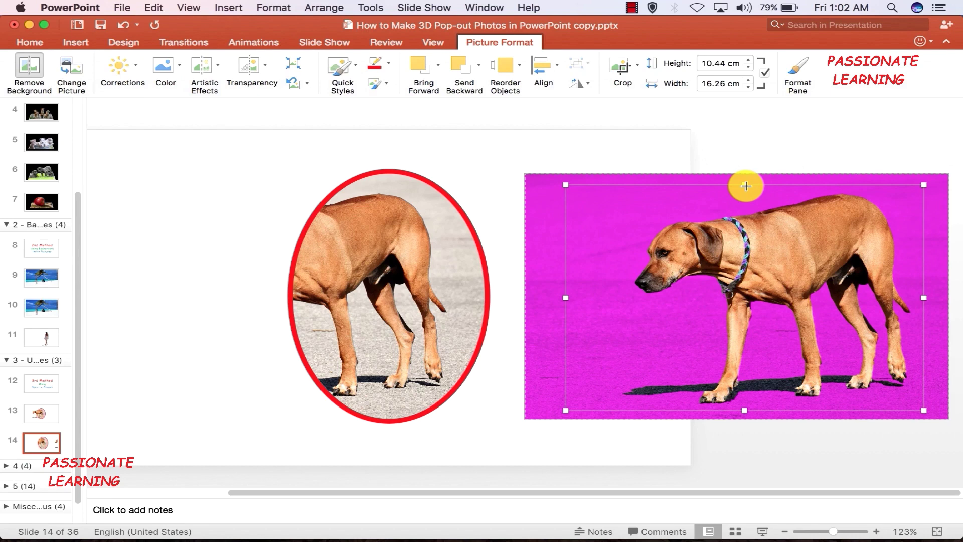
{"action": "left_click", "coordinate": [651, 142]}
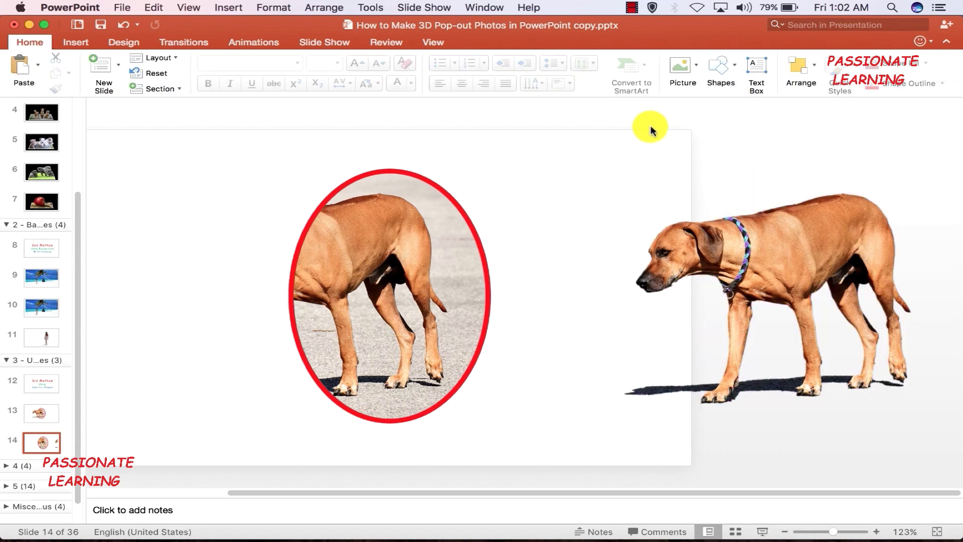
Move the cut-out dog over the red oval, group them, and nudge the group slightly up-right.
{"action": "left_click_drag", "start_coordinate": [827, 245], "coordinate": [361, 247]}
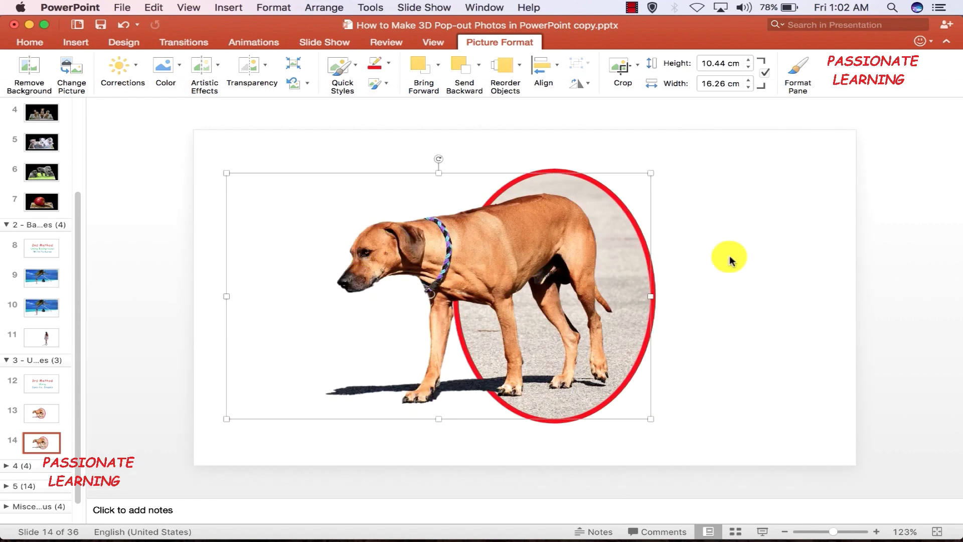
{"action": "left_click", "coordinate": [801, 289]}
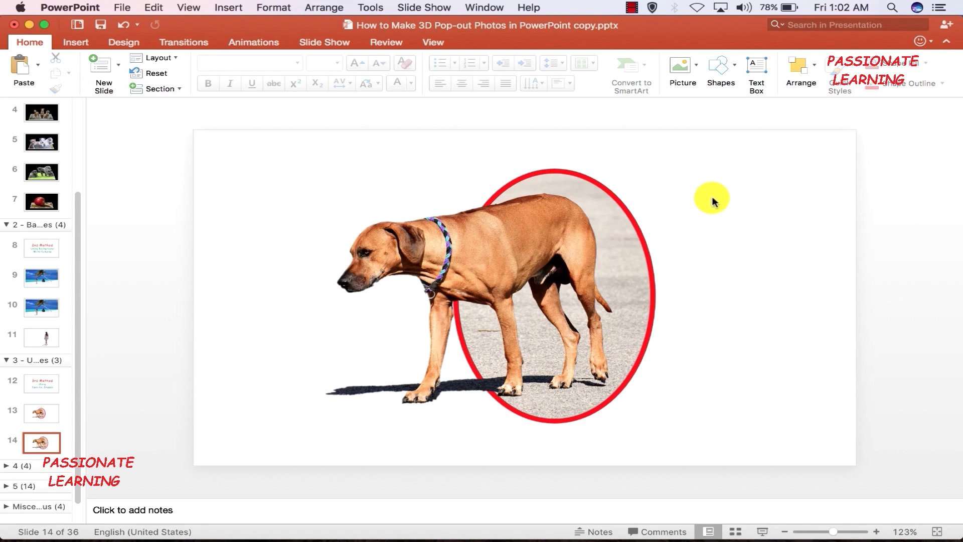
{"action": "key", "text": "super+z"}
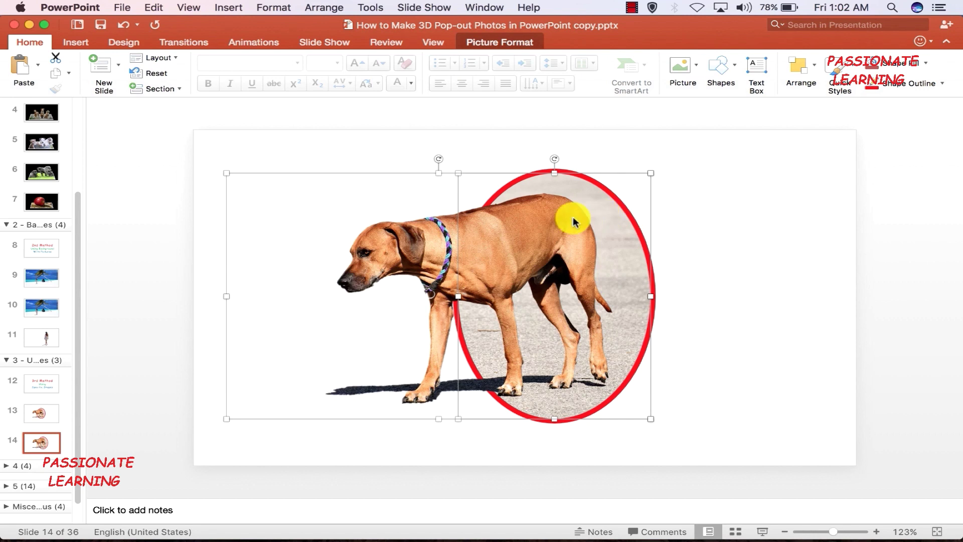
{"action": "right_click", "coordinate": [621, 269]}
{"action": "mouse_move", "coordinate": [650, 325]}
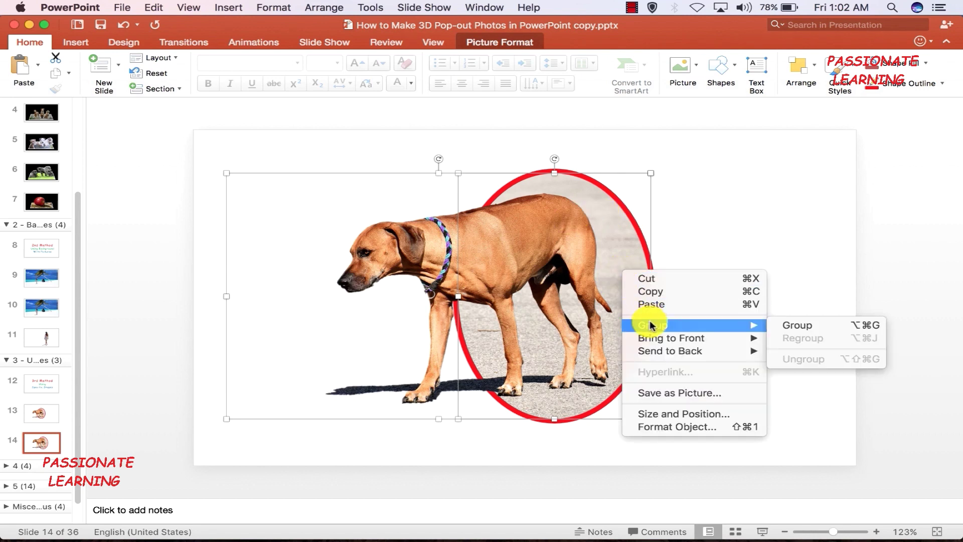
{"action": "left_click", "coordinate": [792, 325]}
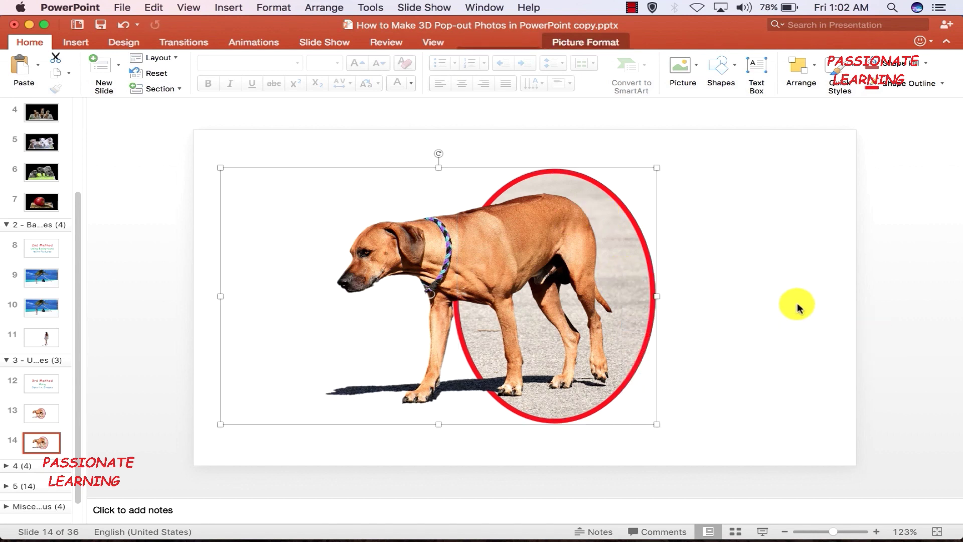
{"action": "left_click_drag", "start_coordinate": [494, 254], "coordinate": [505, 253]}
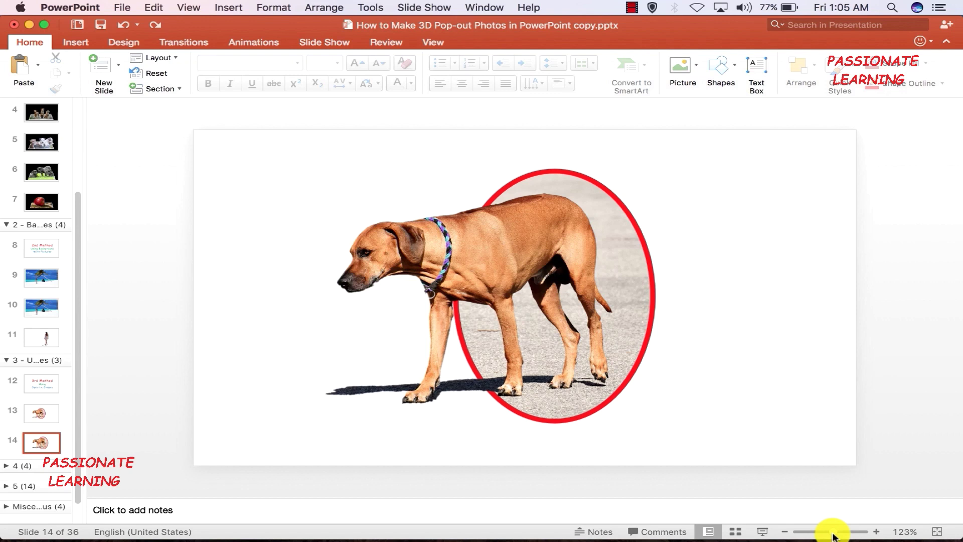
Zoom the slide view from 123% to 147% and scroll the thumbnail pane to the top.
{"action": "left_click_drag", "start_coordinate": [833, 535], "coordinate": [835, 533]}
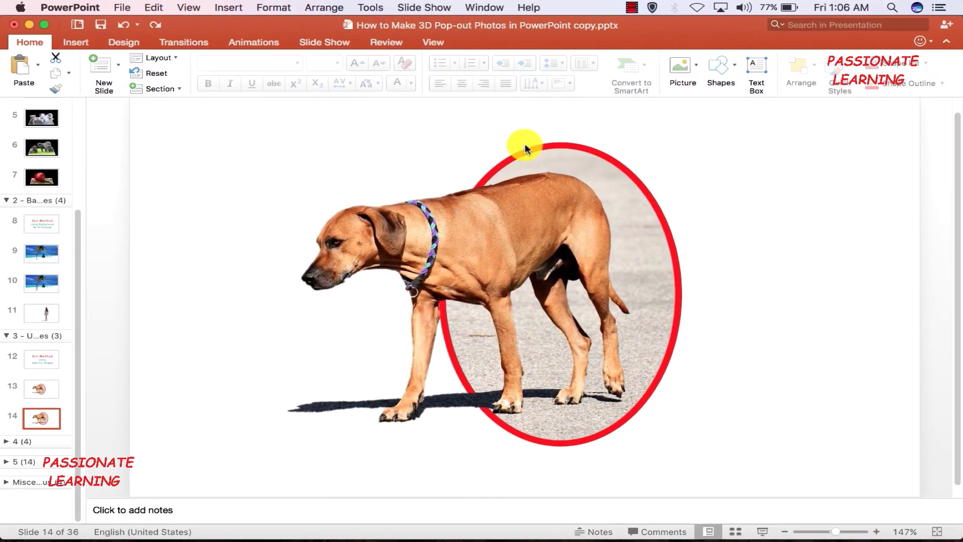
{"action": "scroll", "coordinate": [35, 156], "scroll_direction": "up", "scroll_amount": 5}
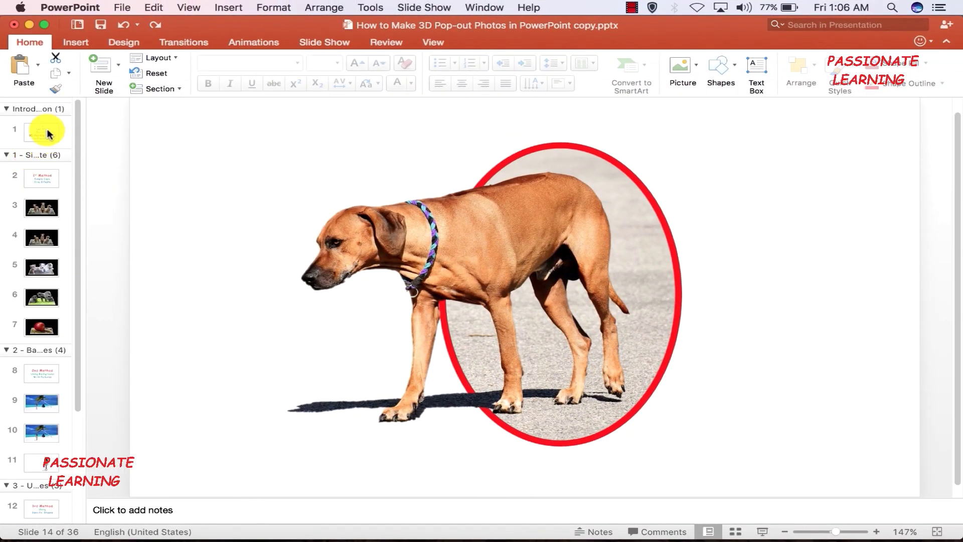
{"action": "left_click", "coordinate": [47, 132]}
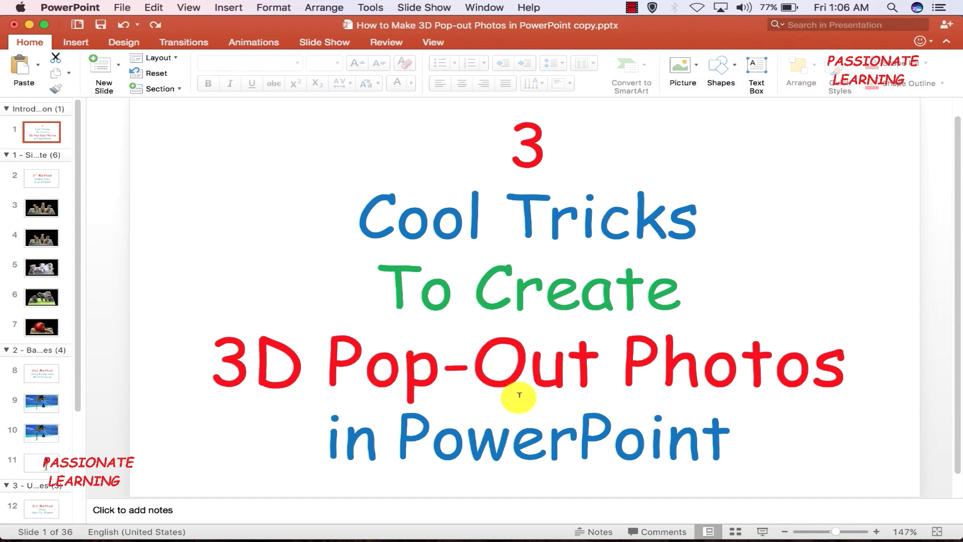
{"action": "left_click", "coordinate": [48, 182]}
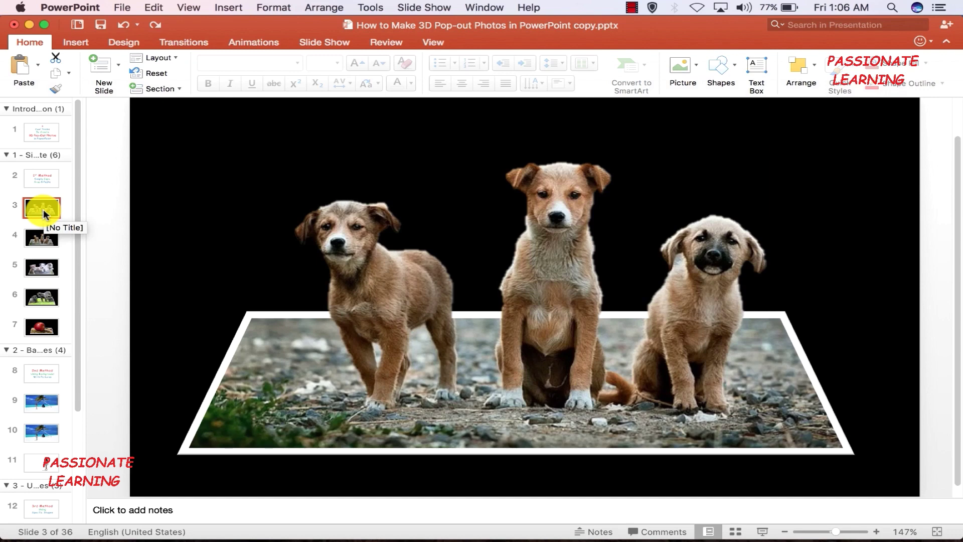
{"action": "left_click", "coordinate": [42, 266]}
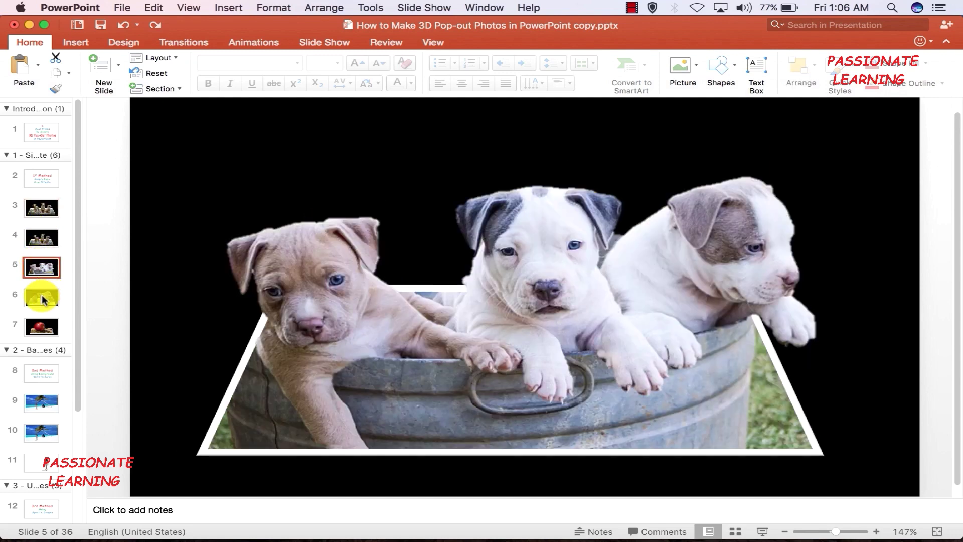
{"action": "left_click", "coordinate": [43, 298]}
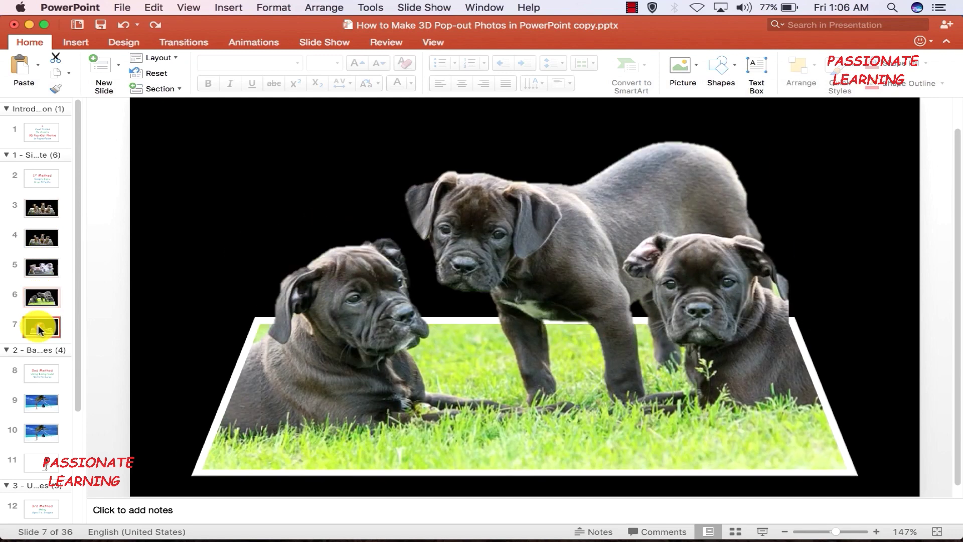
{"action": "left_click", "coordinate": [40, 372]}
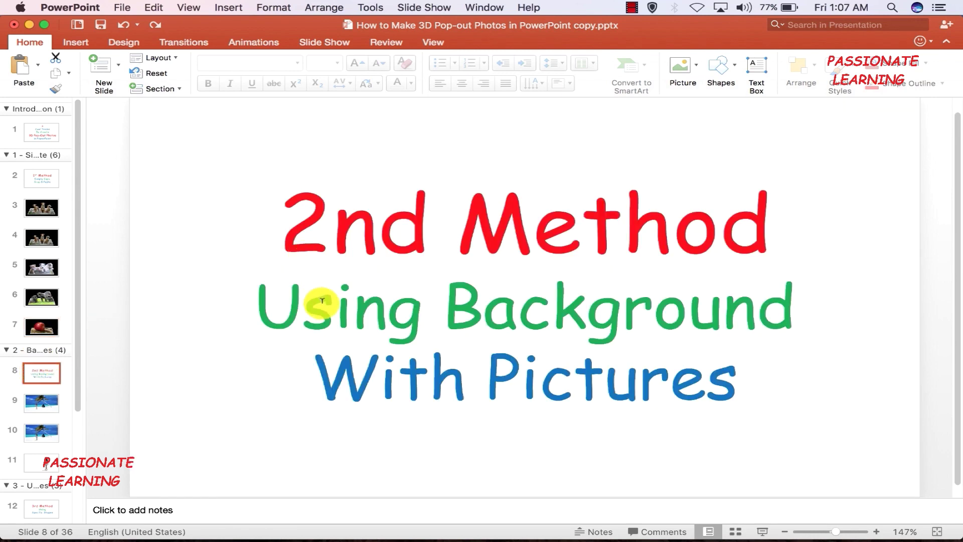
{"action": "left_click", "coordinate": [42, 402]}
{"action": "left_click", "coordinate": [42, 432]}
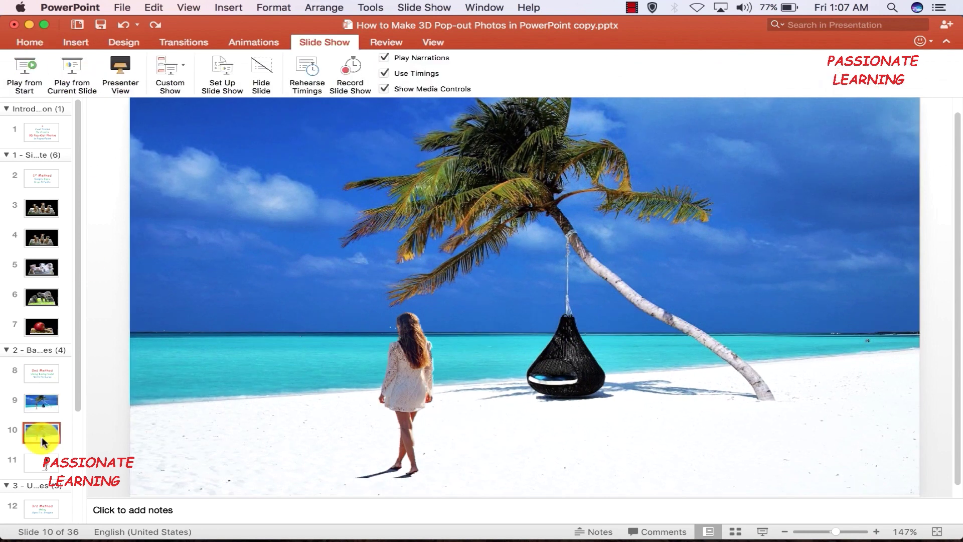
{"action": "left_click", "coordinate": [71, 81]}
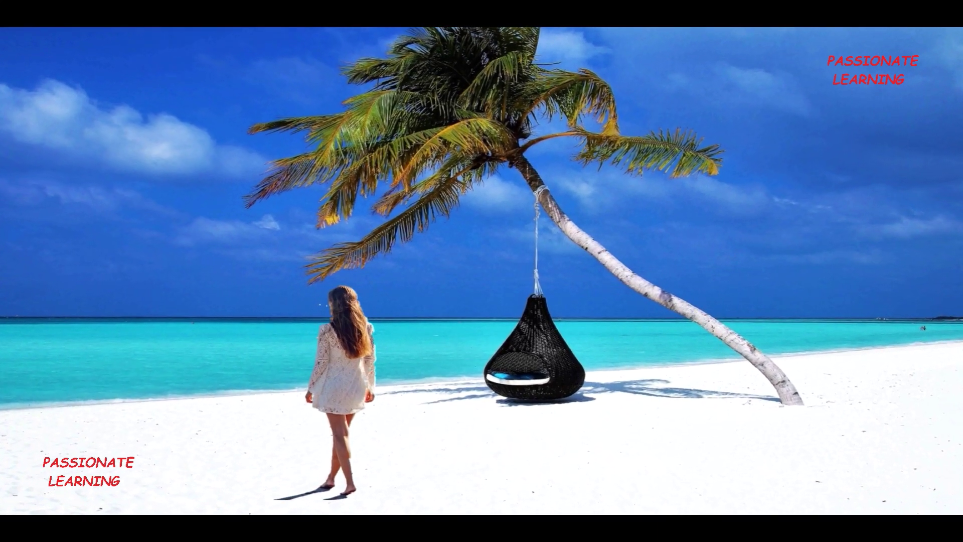
{"action": "key", "text": "Escape"}
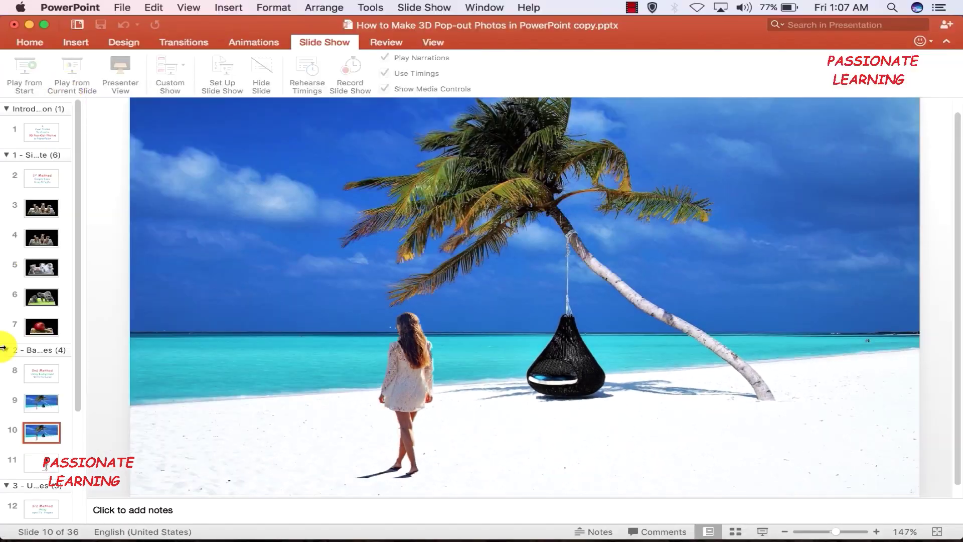
{"action": "left_click", "coordinate": [35, 508]}
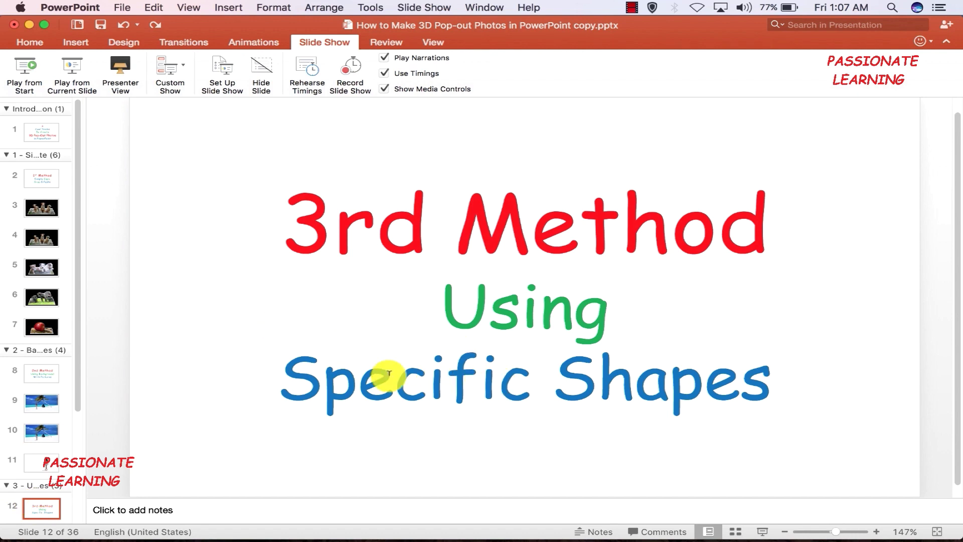
{"action": "scroll", "coordinate": [43, 445], "scroll_direction": "down", "scroll_amount": 5}
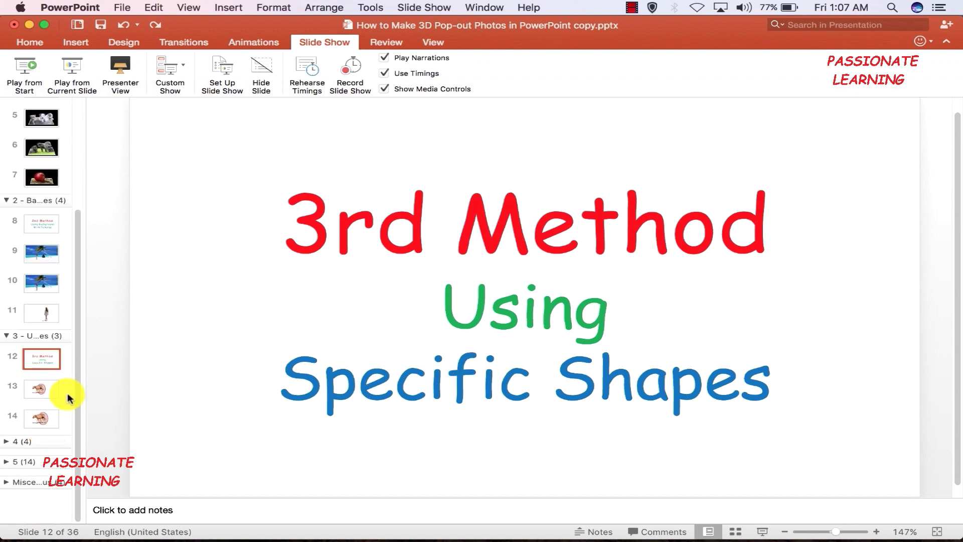
{"action": "left_click", "coordinate": [40, 416]}
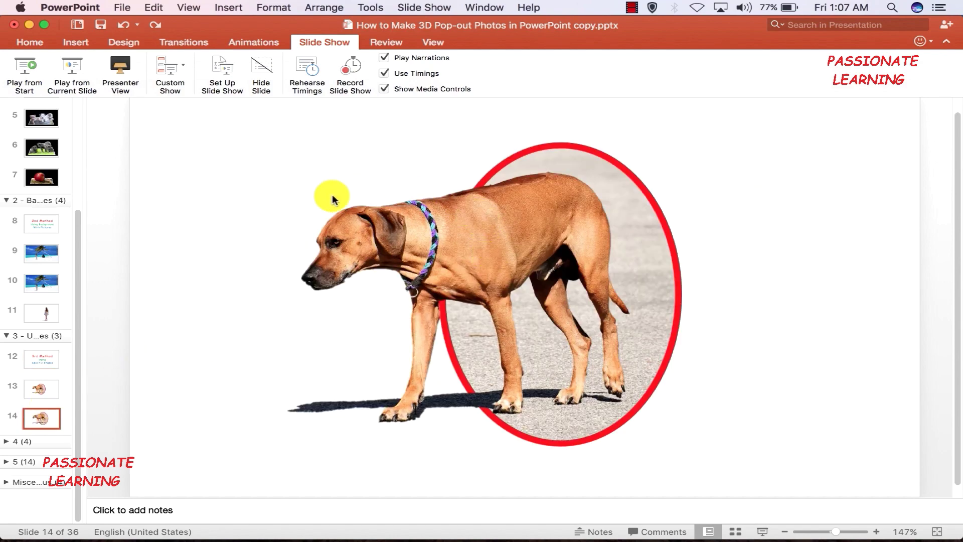